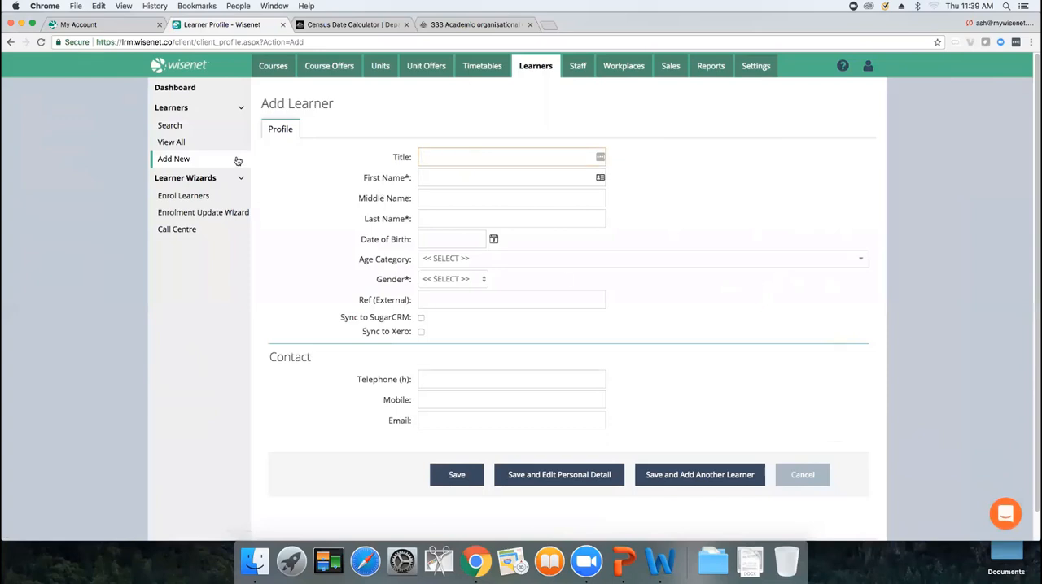
Open the learner's profile and start an enrolment, choosing the 18ADBVSL - Advanced Diploma of Business course offer
left_click(192, 143)
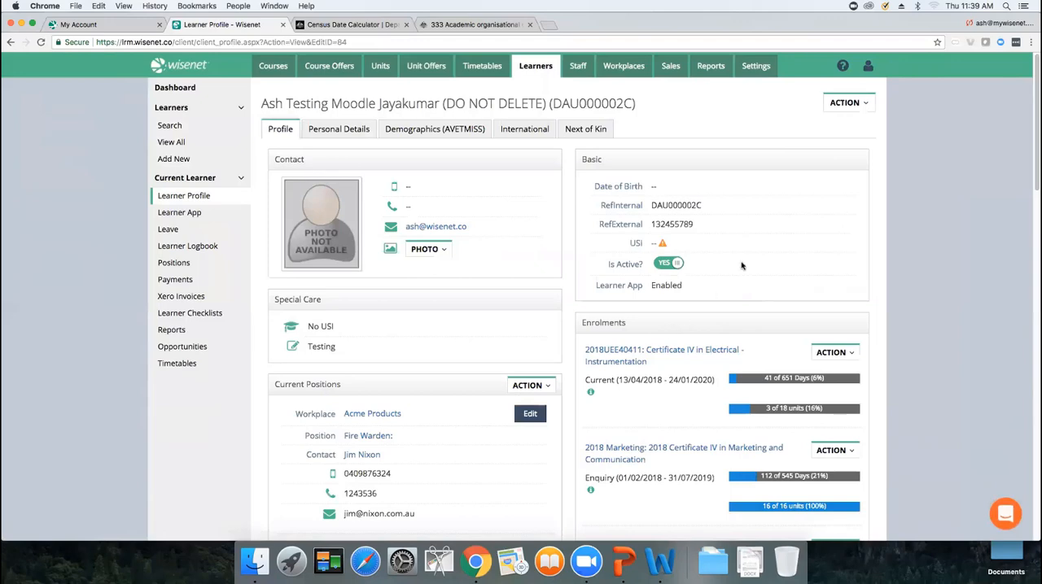
left_click(863, 106)
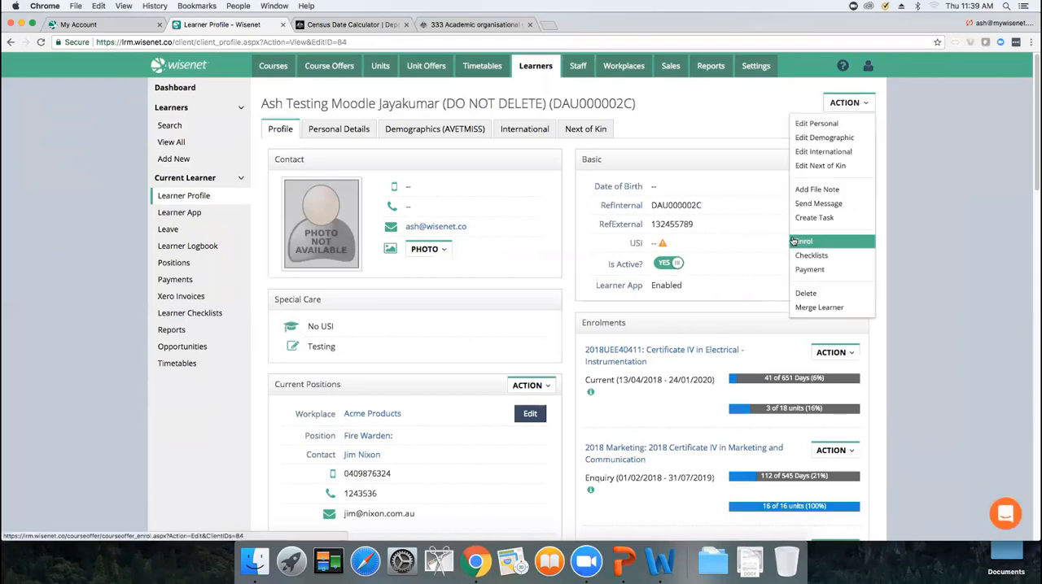
left_click(809, 243)
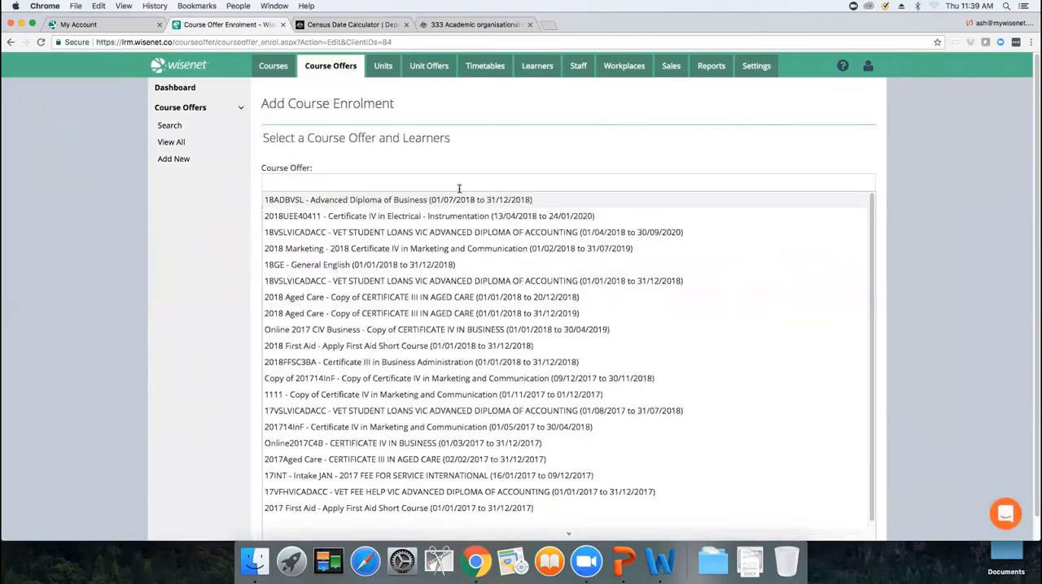
left_click(459, 200)
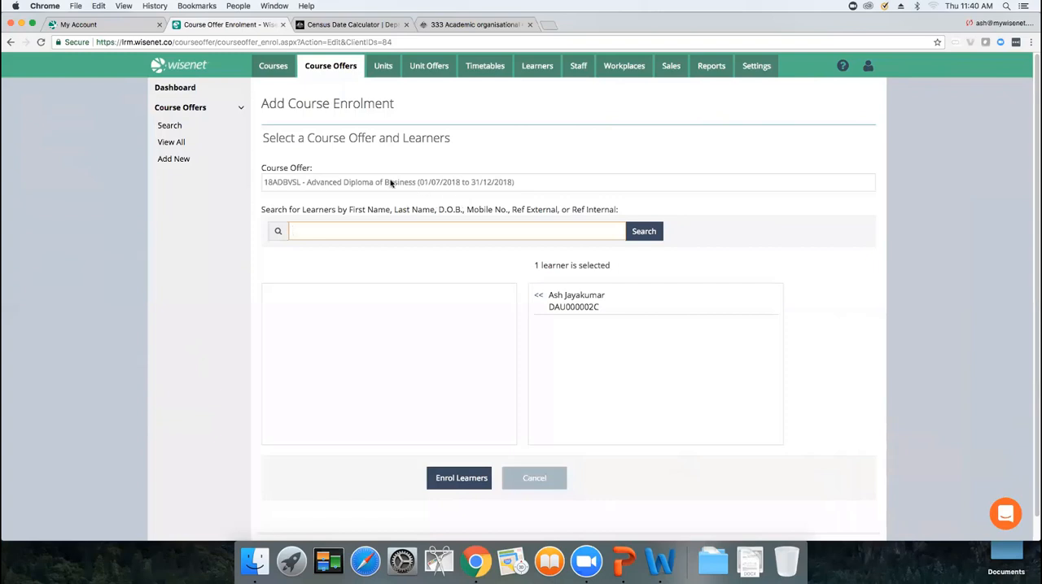
Return to the learner's profile and open the Demographics (AVETMISS) tab
right_click(535, 153)
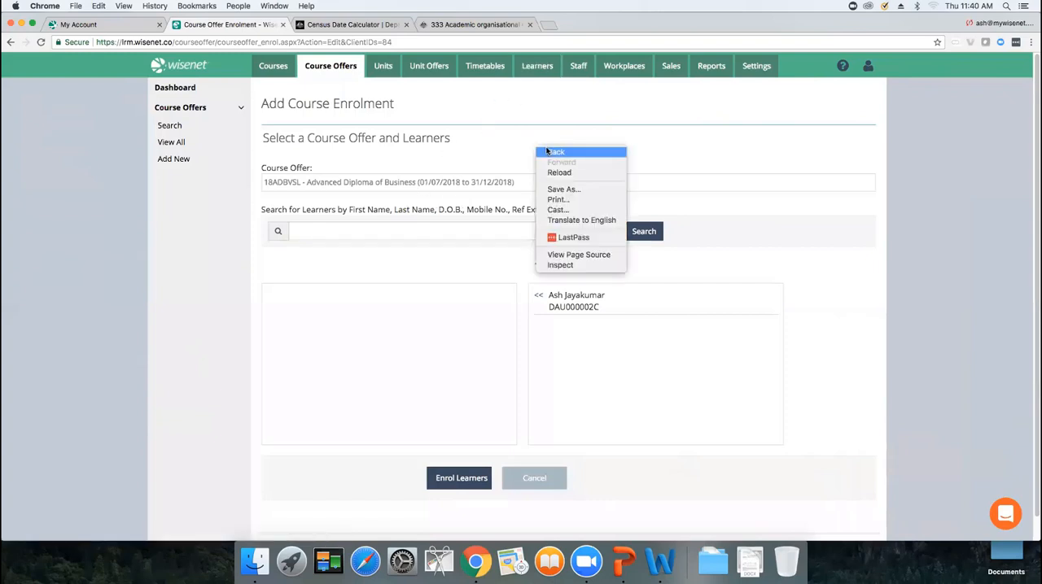
left_click(543, 154)
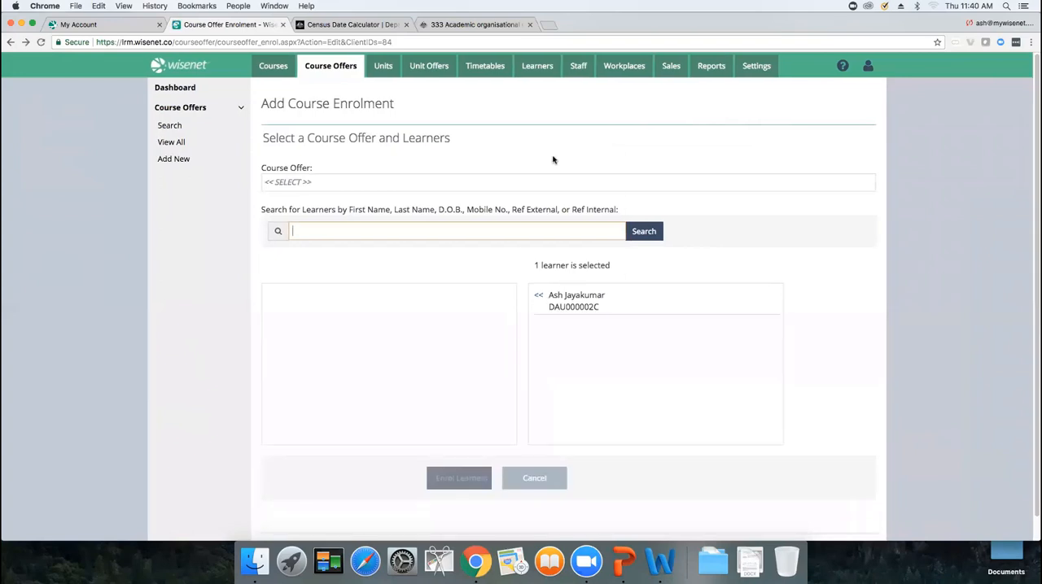
right_click(535, 153)
left_click(545, 156)
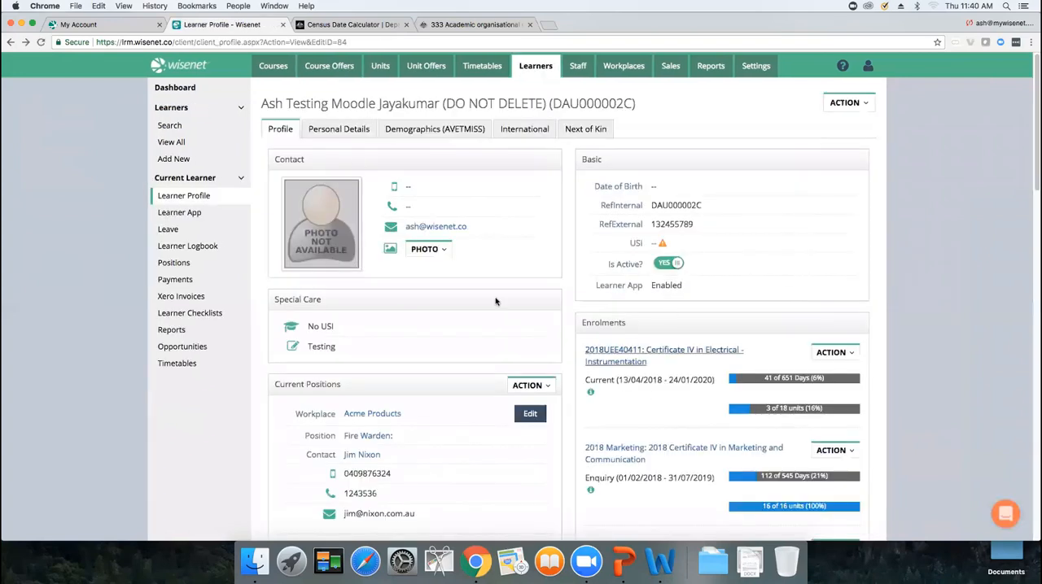
left_click(447, 133)
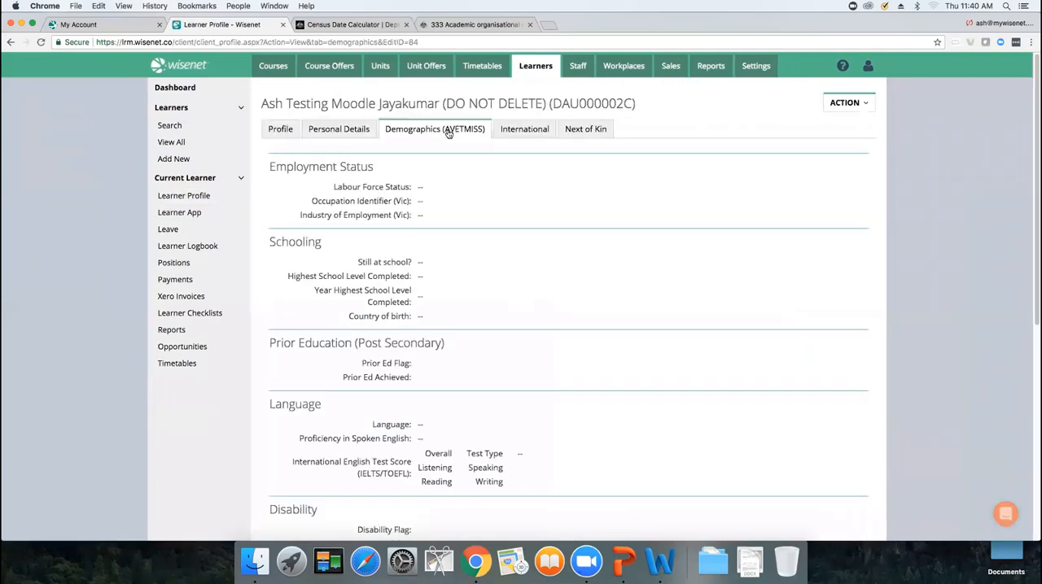
Review the Fee Help Data fields on the learner's demographics
left_click_drag(1034, 221, 1034, 455)
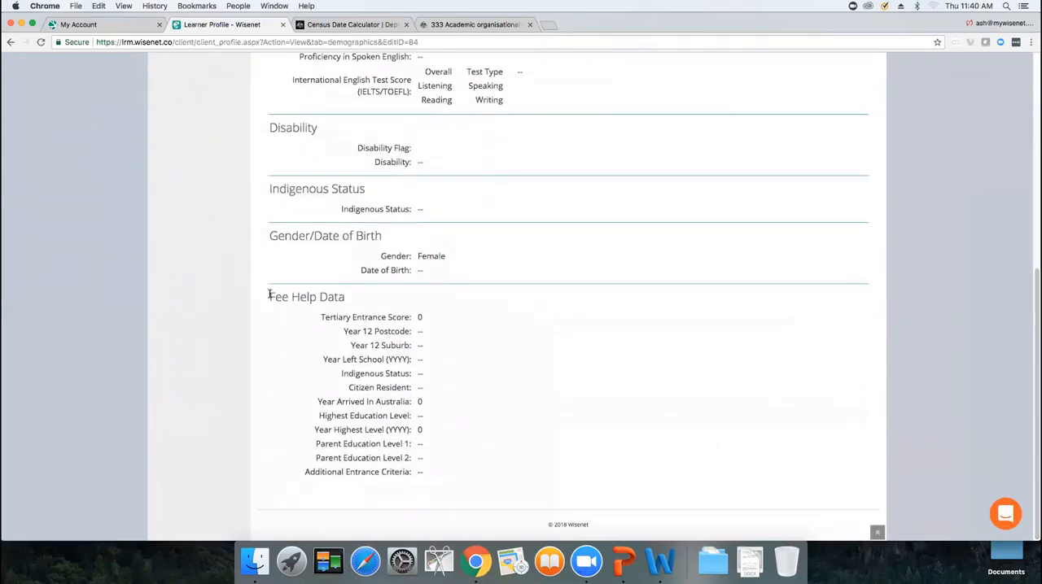
left_click_drag(264, 298, 480, 479)
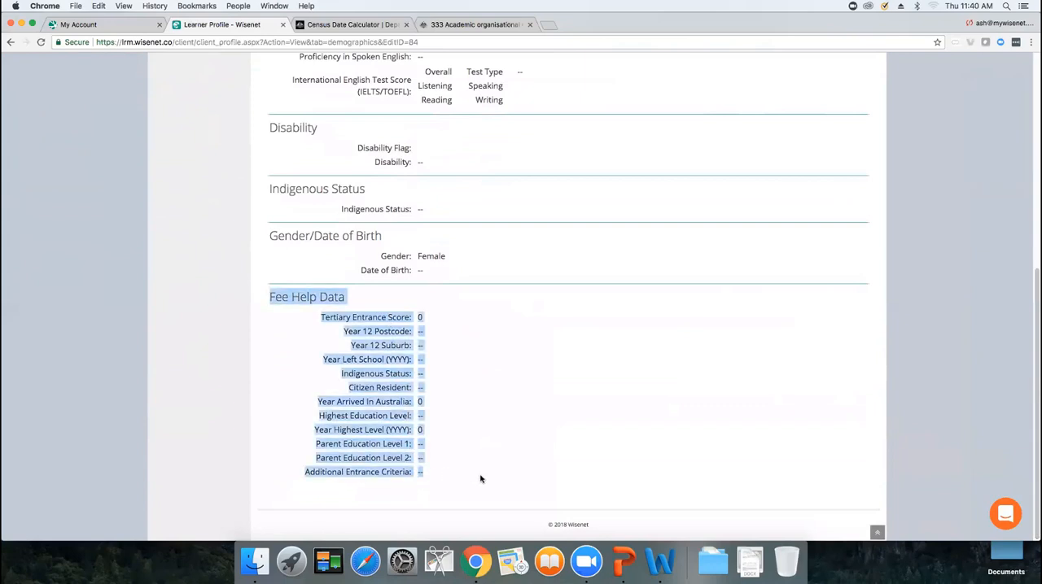
left_click(652, 411)
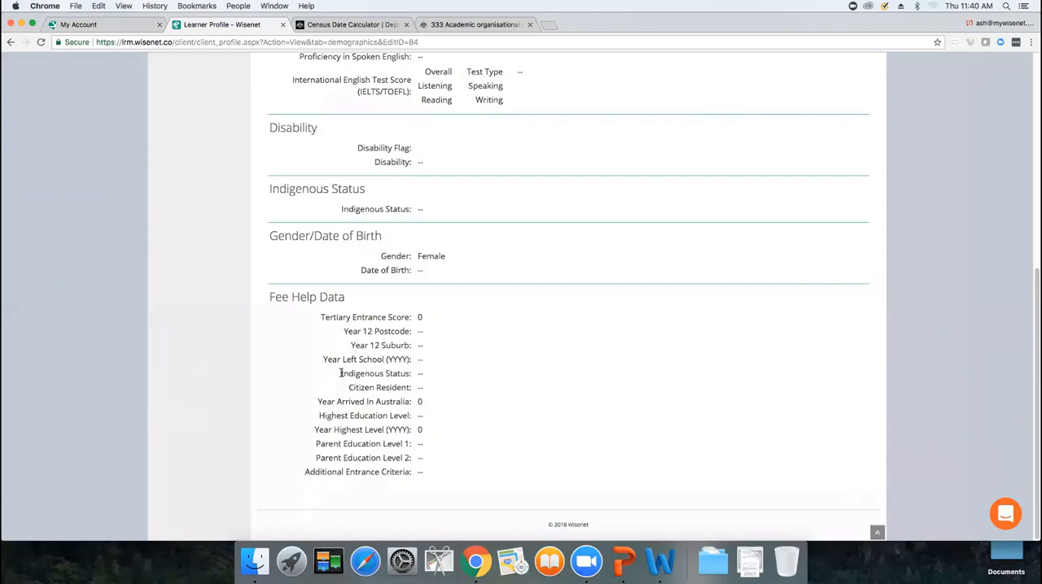
left_click_drag(340, 372, 443, 407)
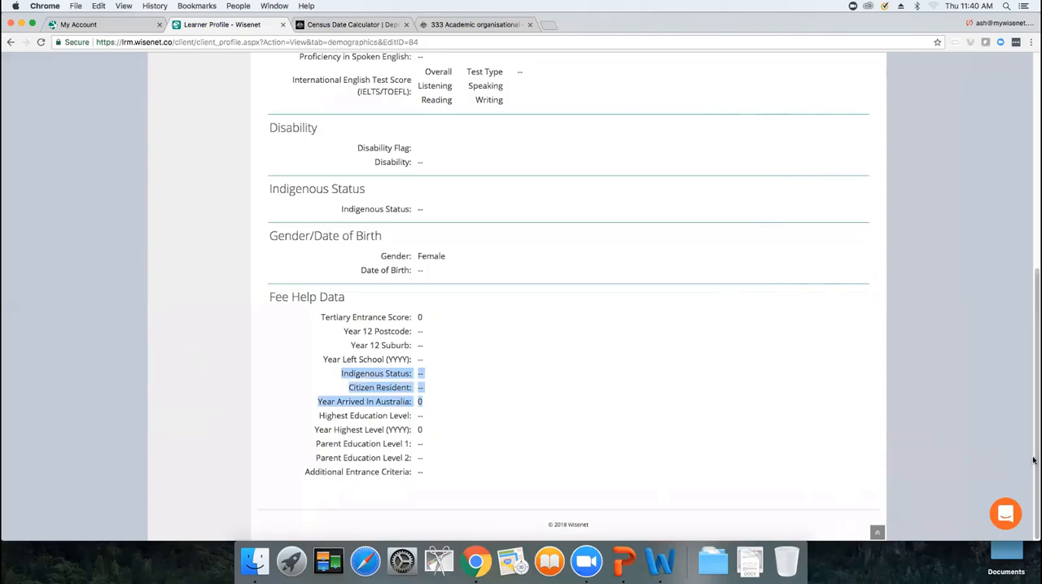
left_click_drag(1034, 459, 1032, 203)
Edit the demographics and set Citizen Resident to Australian citizen (including Australian citizens with dual citizenship)
left_click(861, 103)
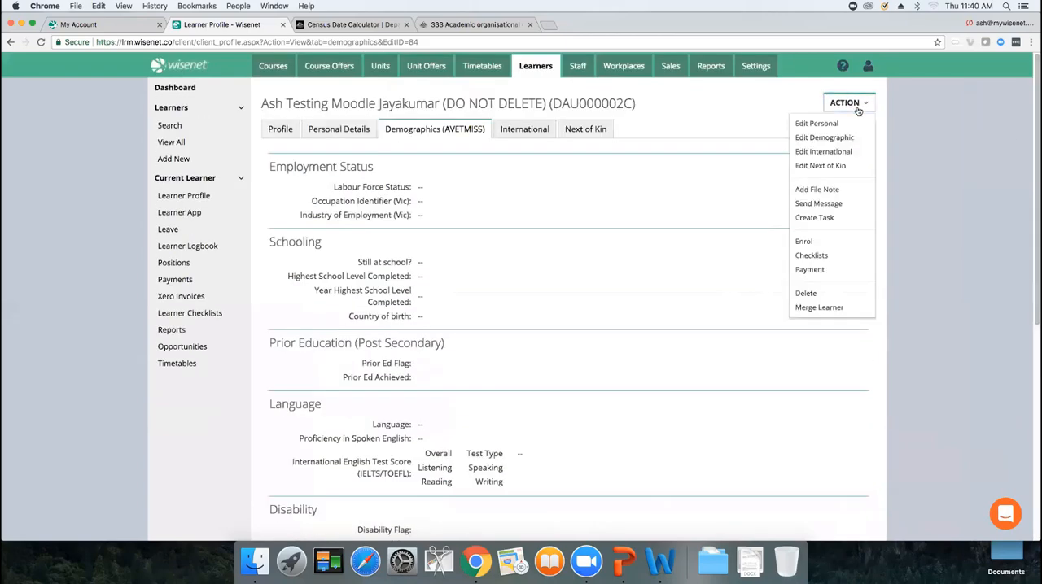
left_click(841, 137)
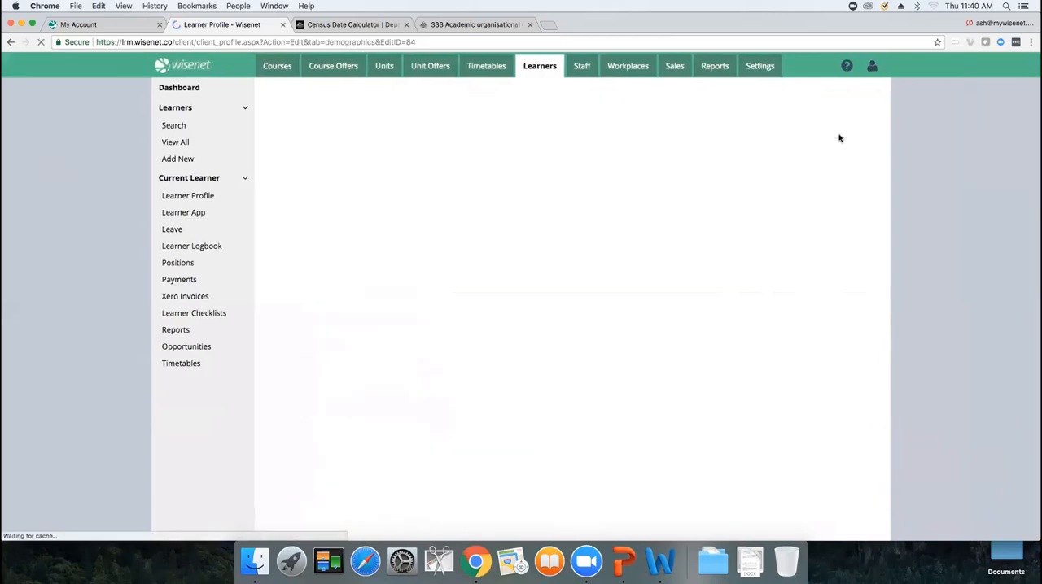
scroll(1032, 204, "down", 10)
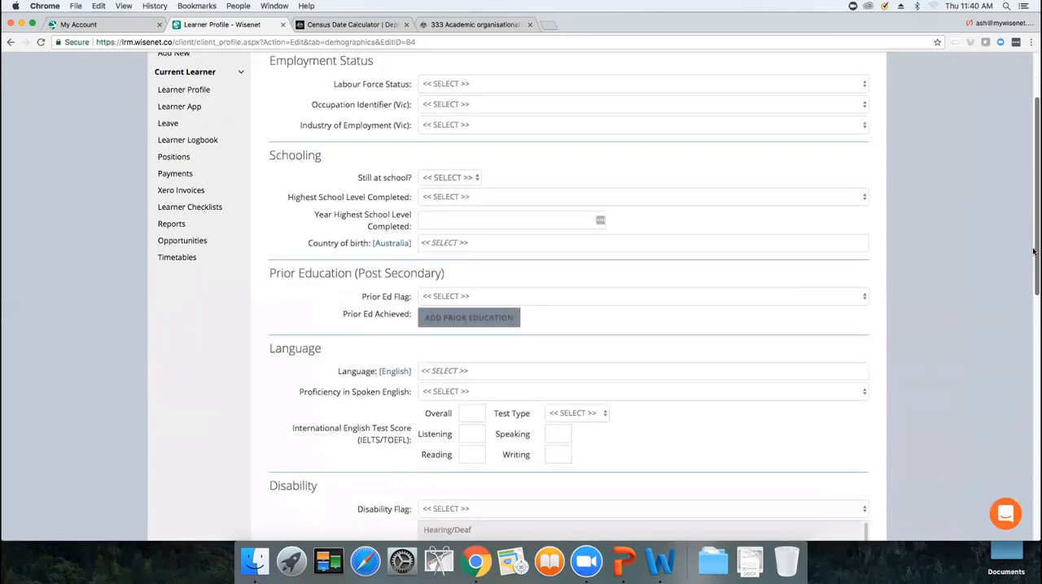
scroll(1006, 440, "down", 4)
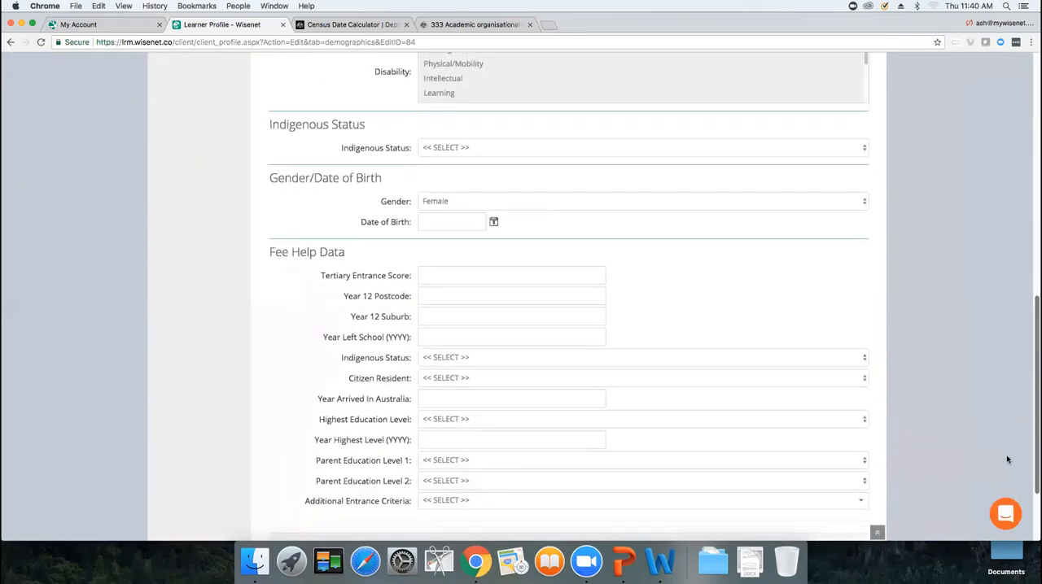
left_click(469, 338)
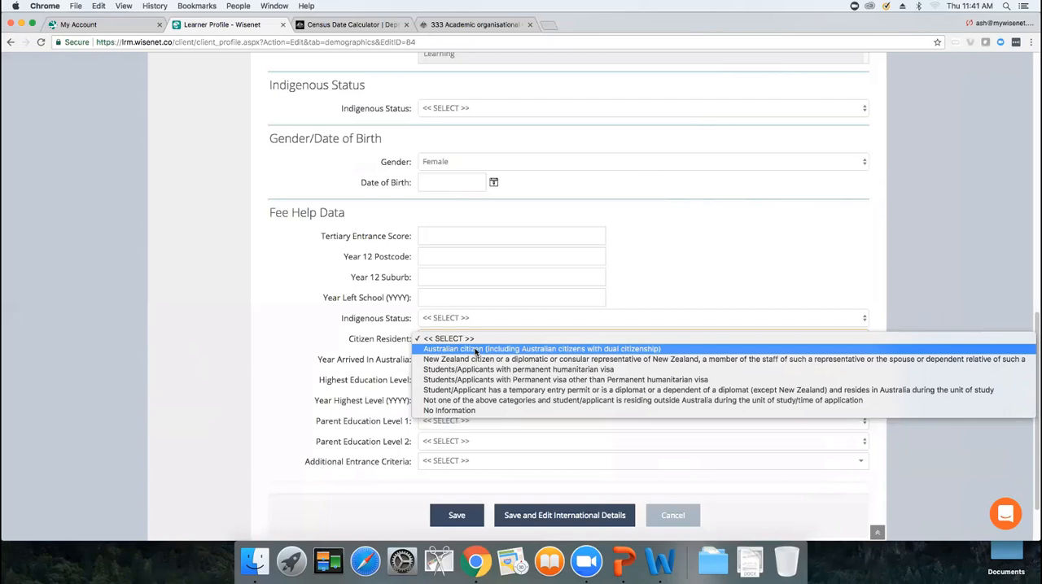
left_click(476, 349)
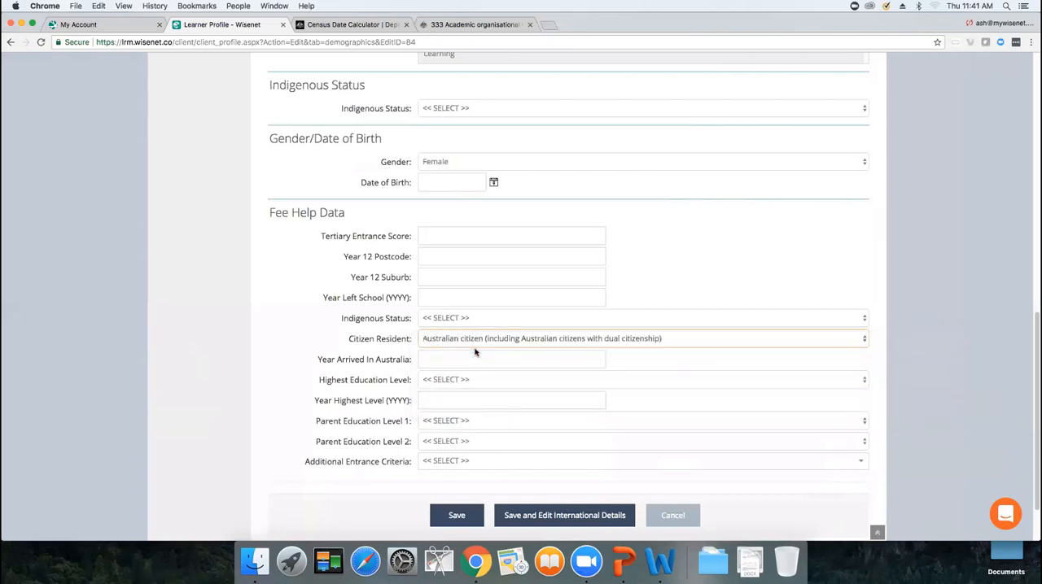
Set the Fee Help Indigenous Status to No information and save the demographics
left_click(477, 319)
left_click(467, 349)
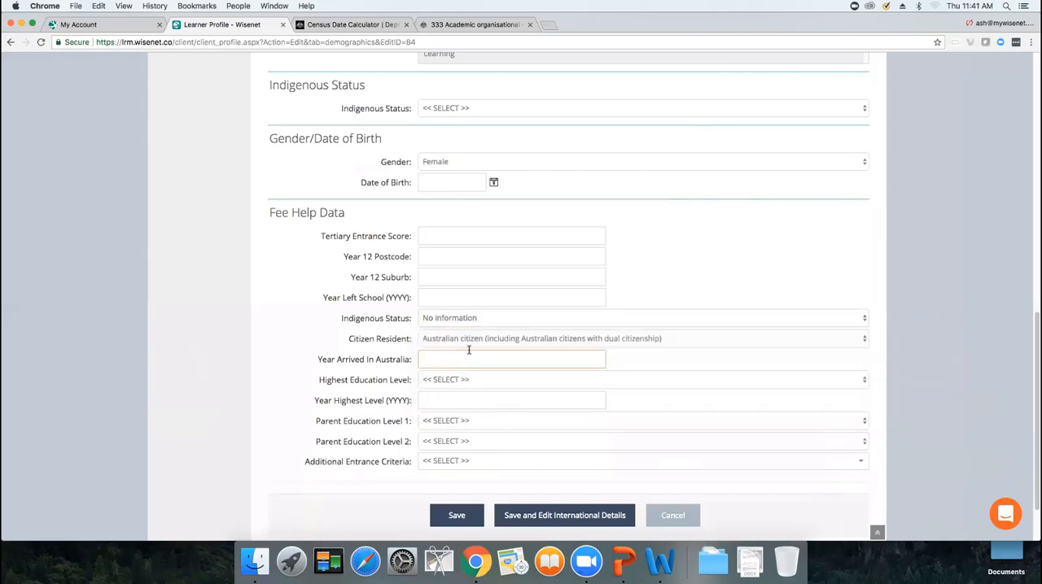
left_click(457, 515)
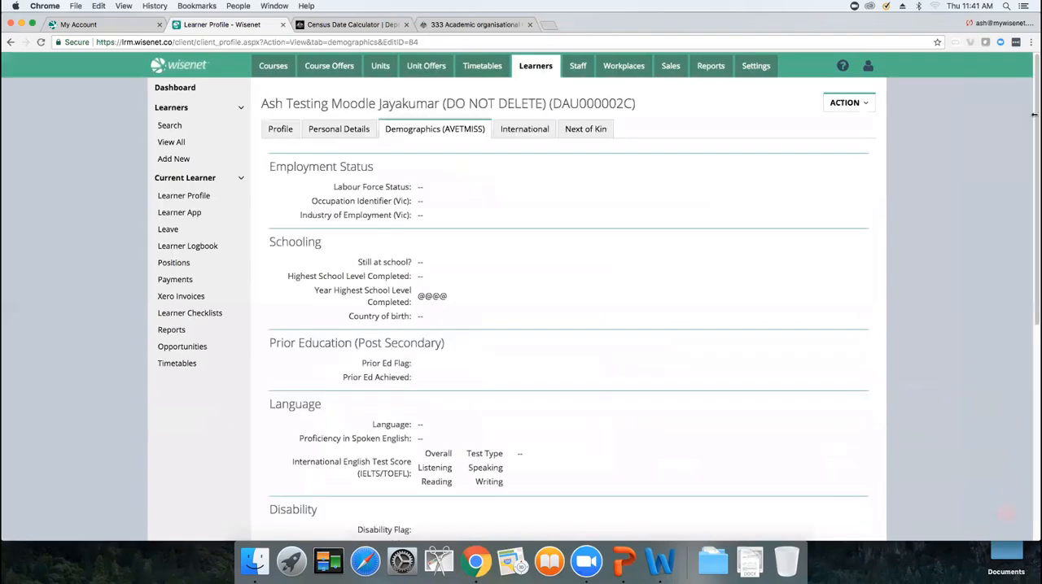
Review the saved Fee Help Data and schooling details on the demographics tab
left_click_drag(1034, 161, 1014, 370)
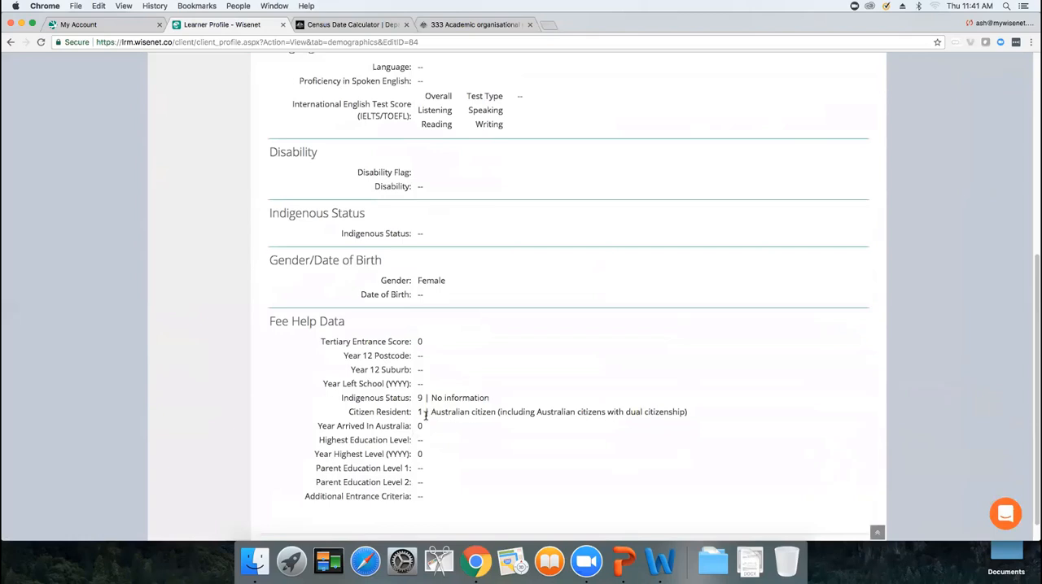
left_click_drag(1034, 332, 1034, 311)
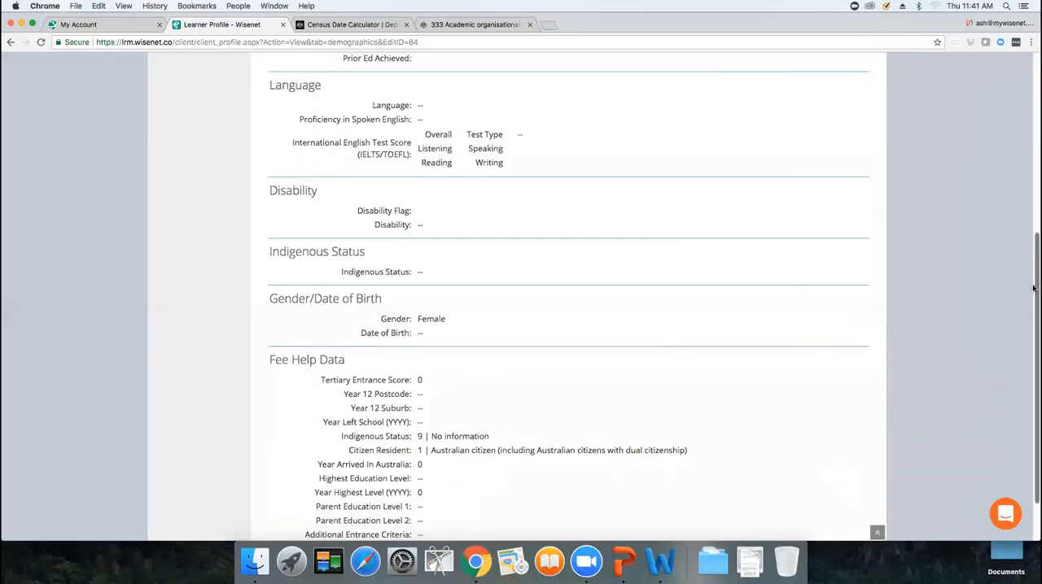
scroll(570, 285, "up", 5)
left_click_drag(390, 282, 454, 285)
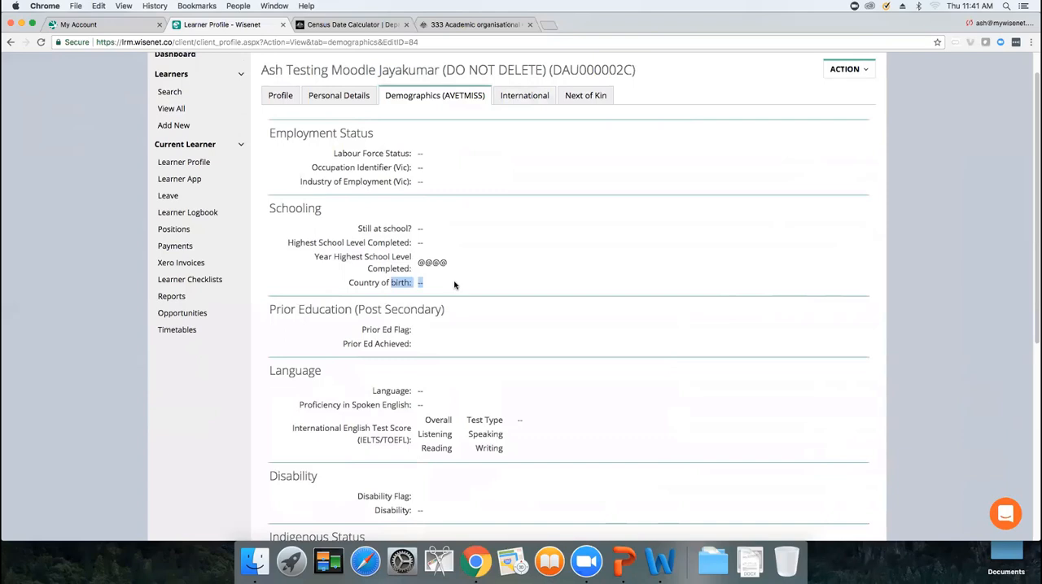
Start a new enrolment for the learner and proceed with the Advanced Diploma of Business course offer
left_click(850, 70)
left_click(820, 209)
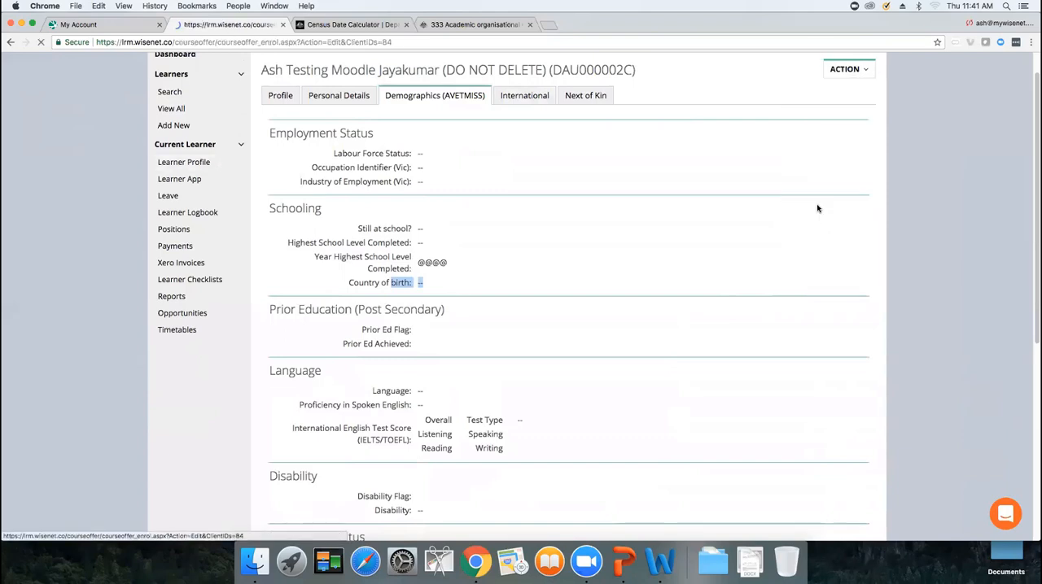
left_click(458, 479)
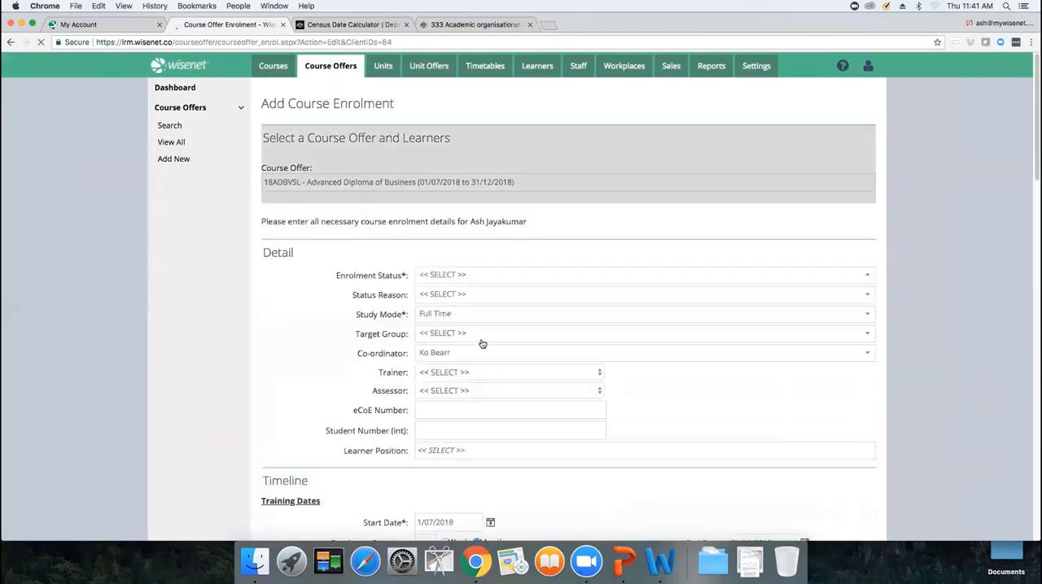
Set the Enrolment Status to Current
left_click_drag(1035, 107, 1035, 129)
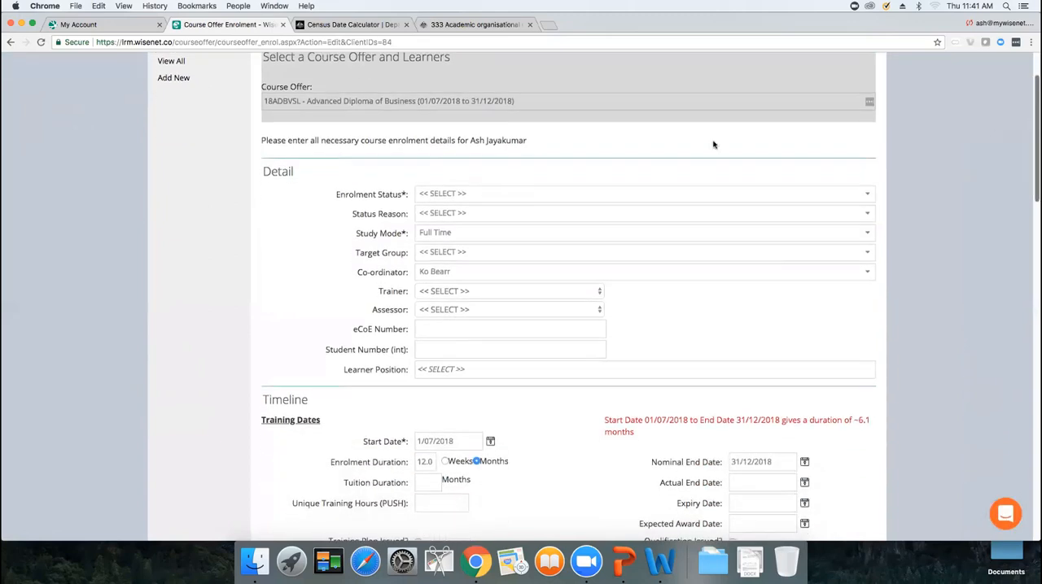
left_click(502, 198)
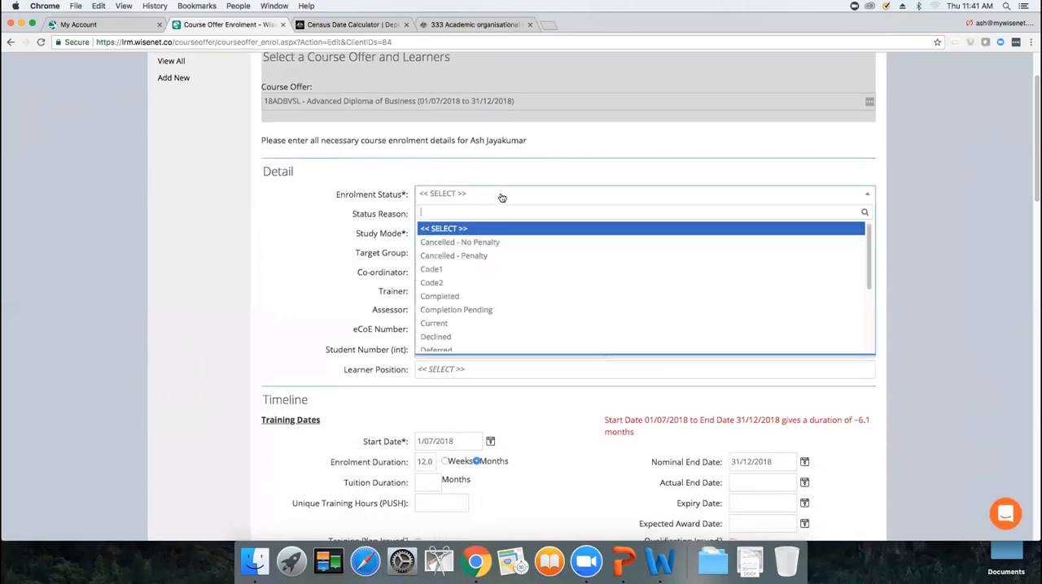
left_click(481, 330)
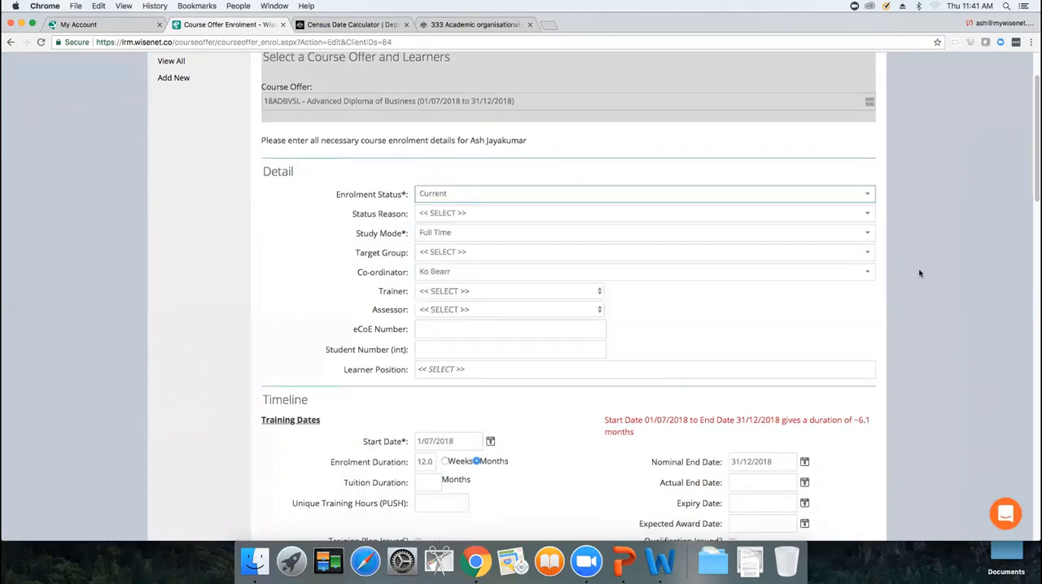
Set the Enrolment Date to 24/05/2018
left_click_drag(1035, 167, 1033, 222)
scroll(231, 72, "down", 3)
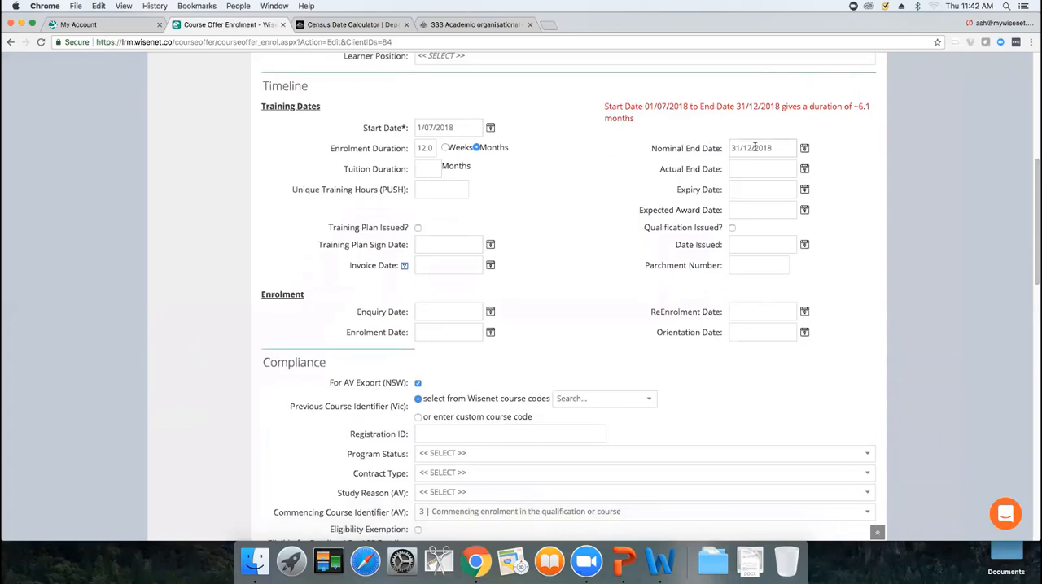
left_click(491, 129)
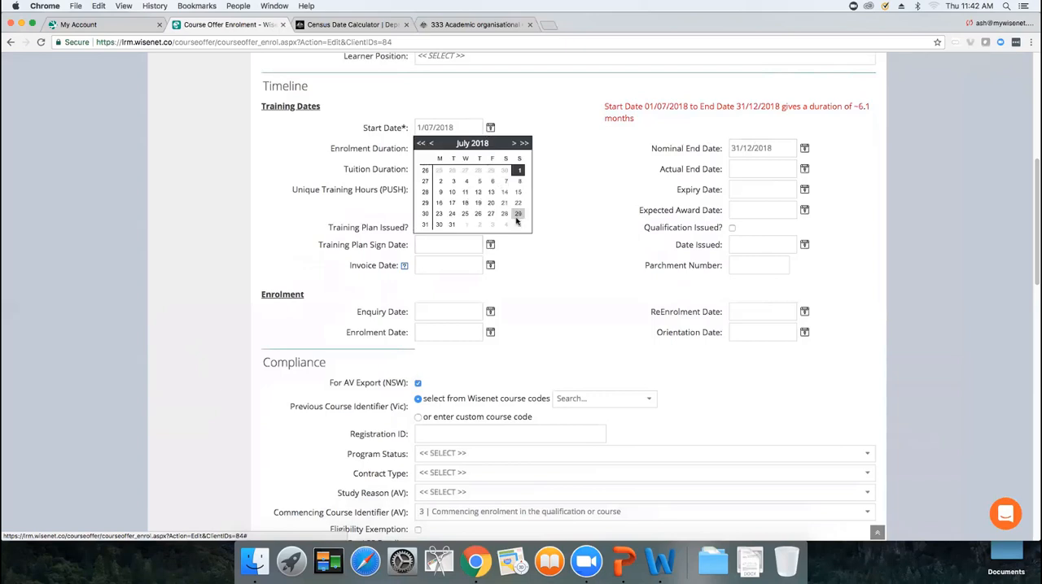
left_click(588, 212)
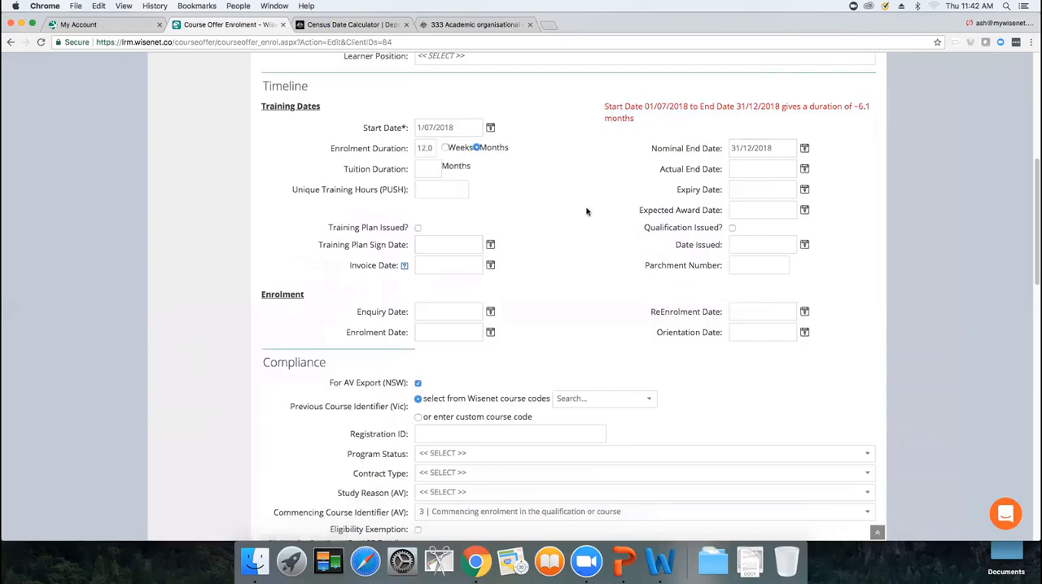
left_click(429, 333)
type("24/05/2018")
left_click(472, 377)
Set the Study Reason (AV) to To try for a different career
scroll(448, 362, "down", 4)
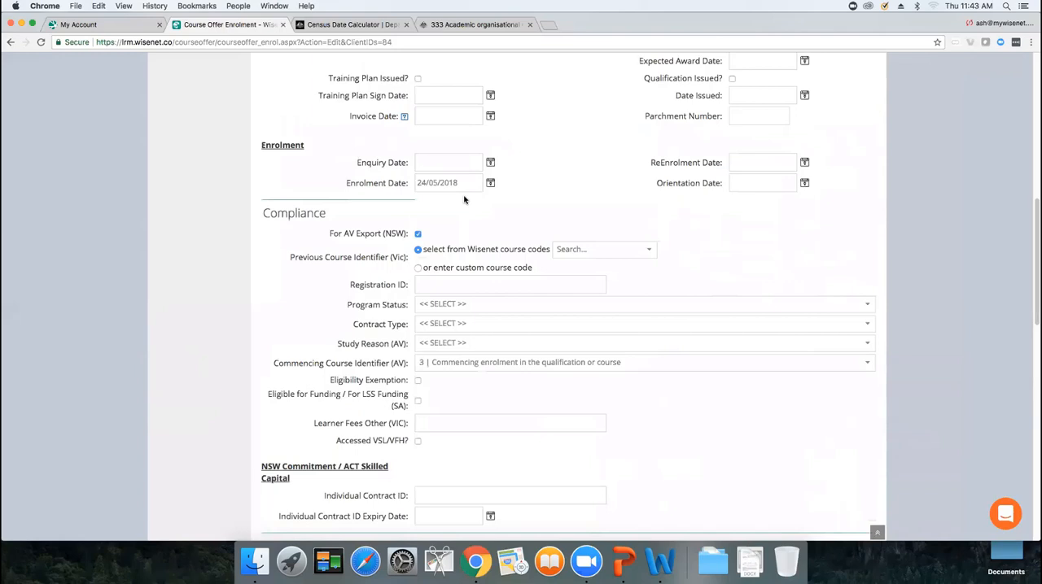
left_click(482, 345)
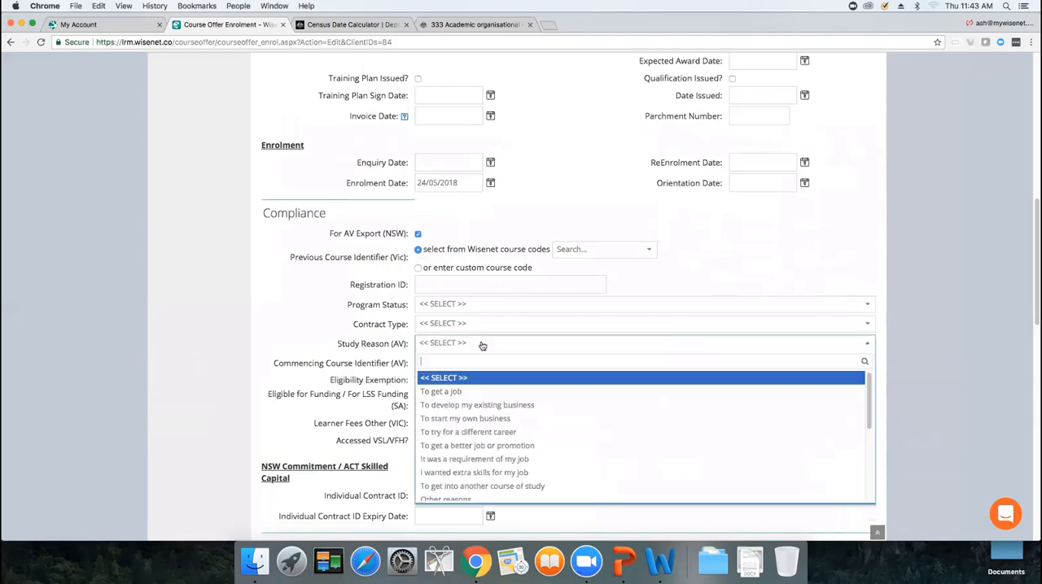
left_click(478, 431)
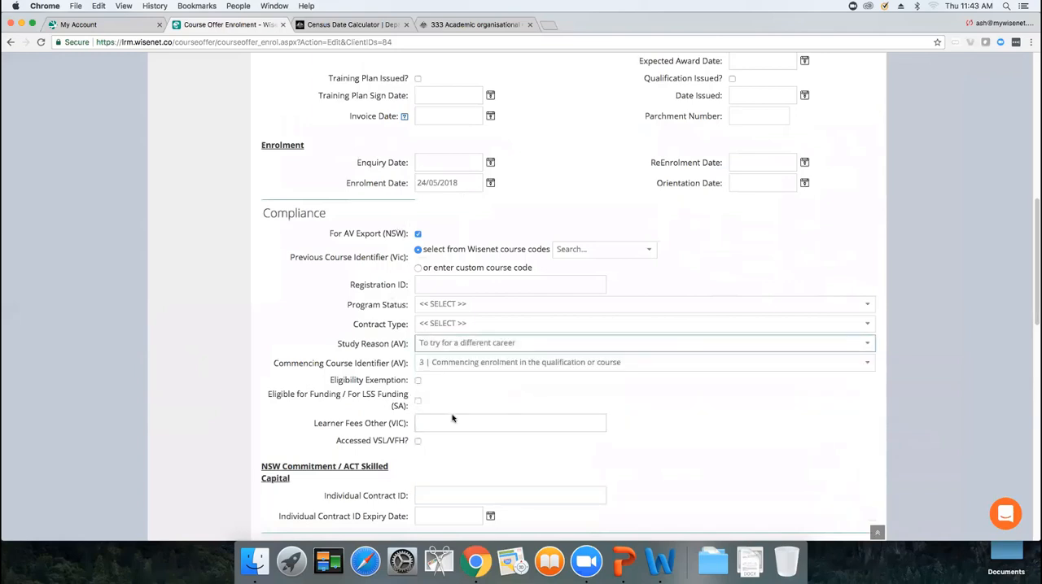
left_click_drag(1033, 265, 1034, 371)
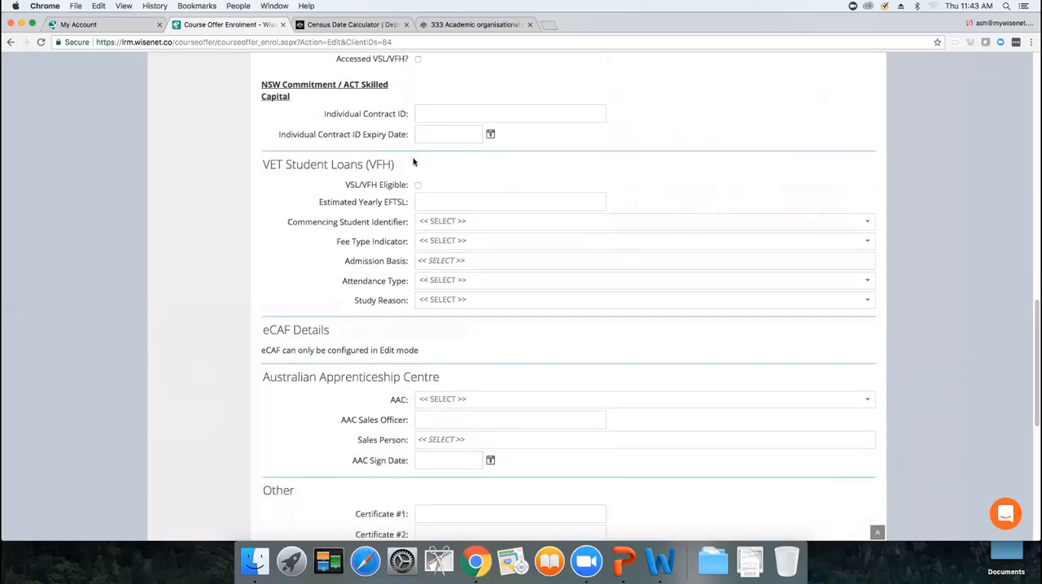
Mark the enrolment as VSL/VFH Eligible and set the Estimated Yearly EFTSL to 1
left_click_drag(1033, 326, 1033, 231)
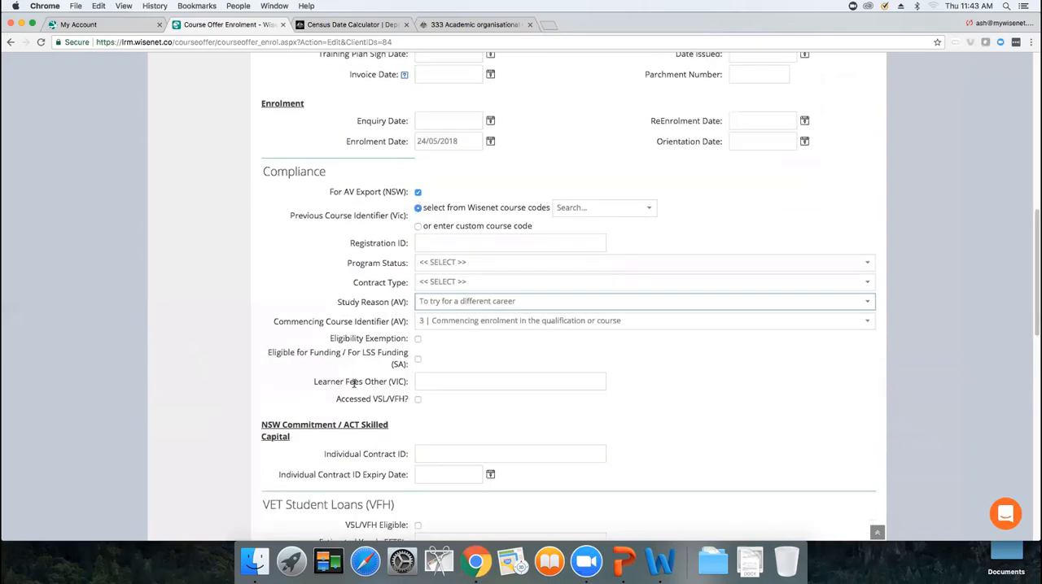
left_click_drag(334, 399, 433, 402)
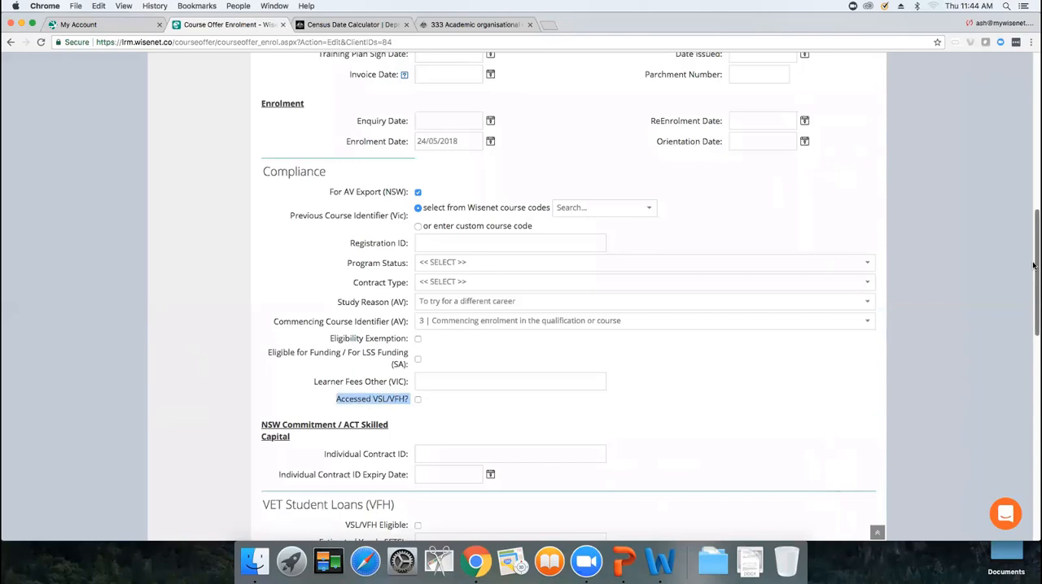
left_click_drag(1033, 265, 1034, 318)
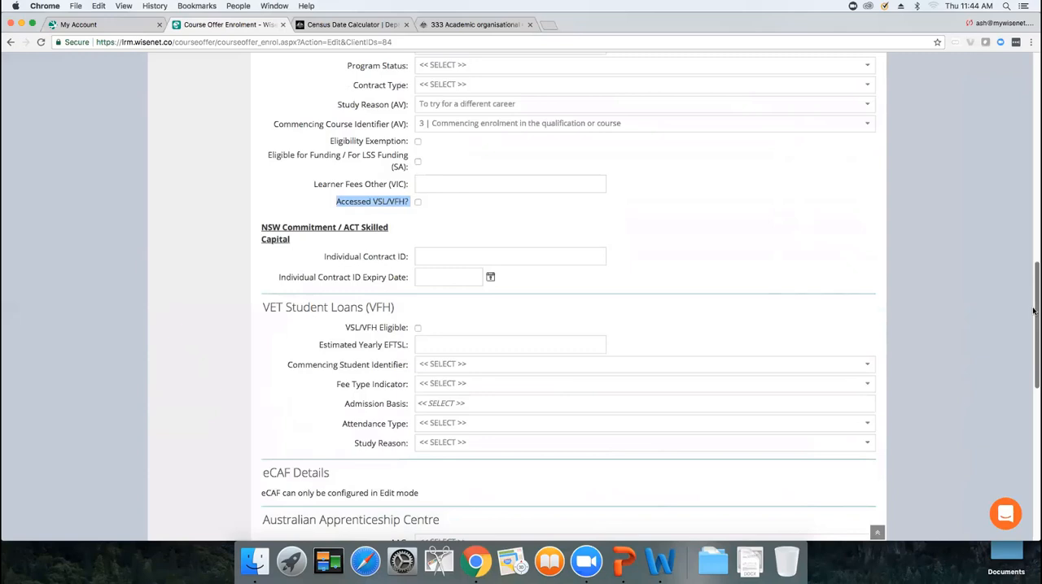
scroll(1017, 306, "down", 3)
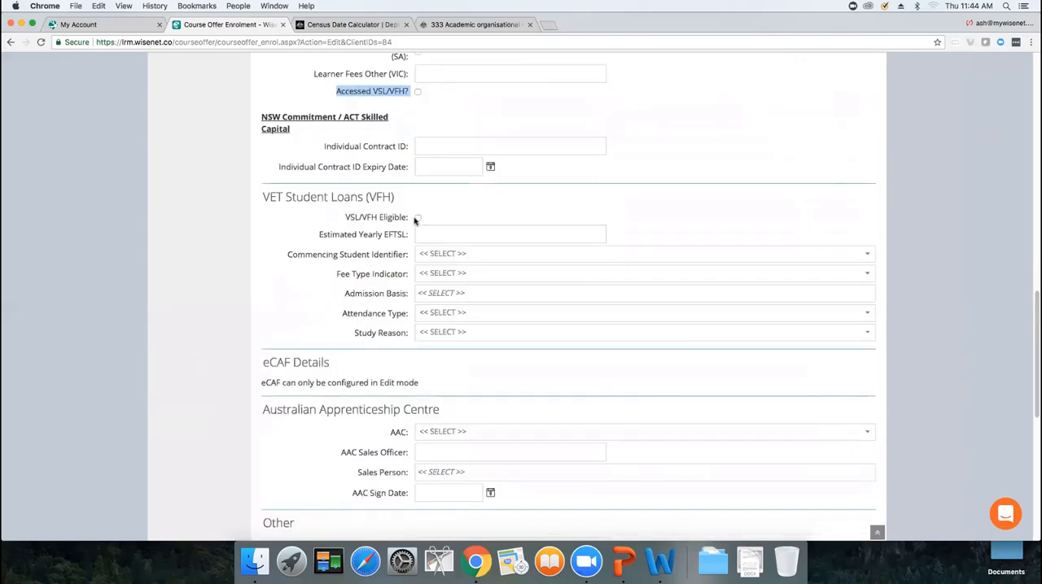
left_click(416, 218)
left_click(434, 236)
type("1")
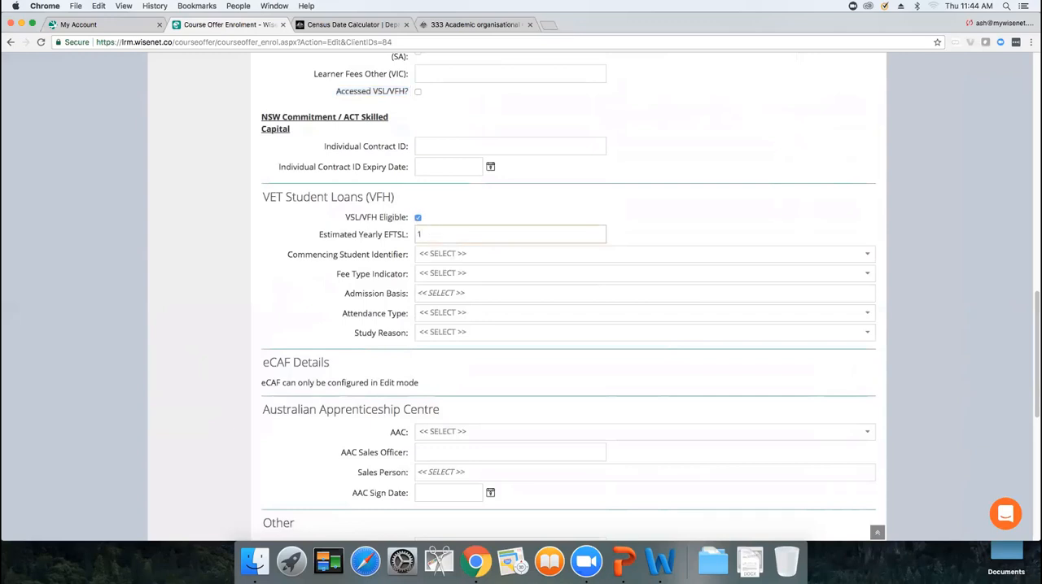
Set Commencing Student Identifier to 1 | Commencing student and Fee Type Indicator to 01 | Domestic Fee-Paying
left_click(439, 255)
left_click(444, 263)
left_click(443, 274)
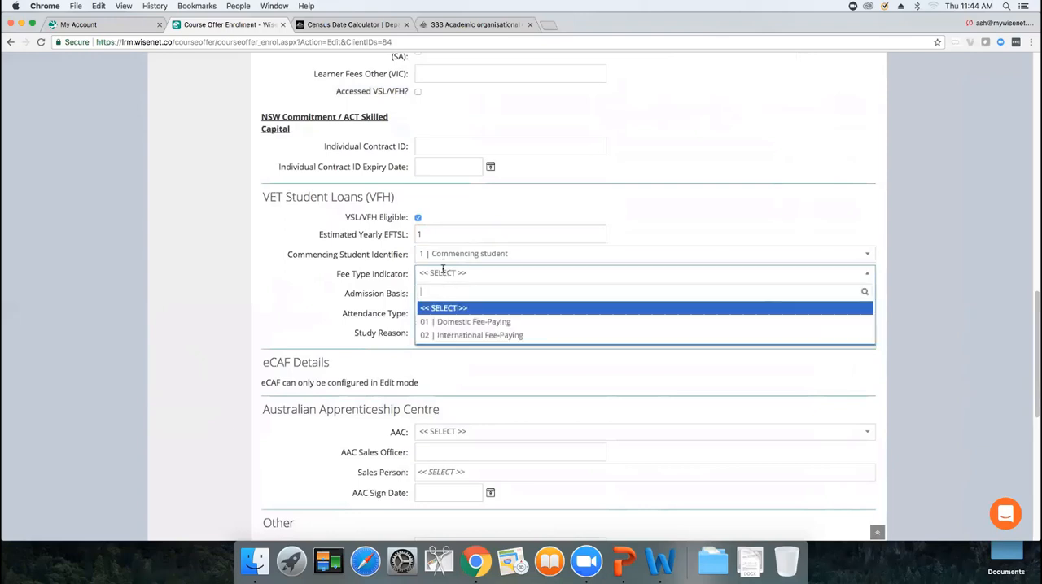
left_click(454, 316)
Set Admission Basis to 34 | A VET award course other than a secondary education course, and Attendance Type to 1 | Full-Time Attendance
left_click(448, 294)
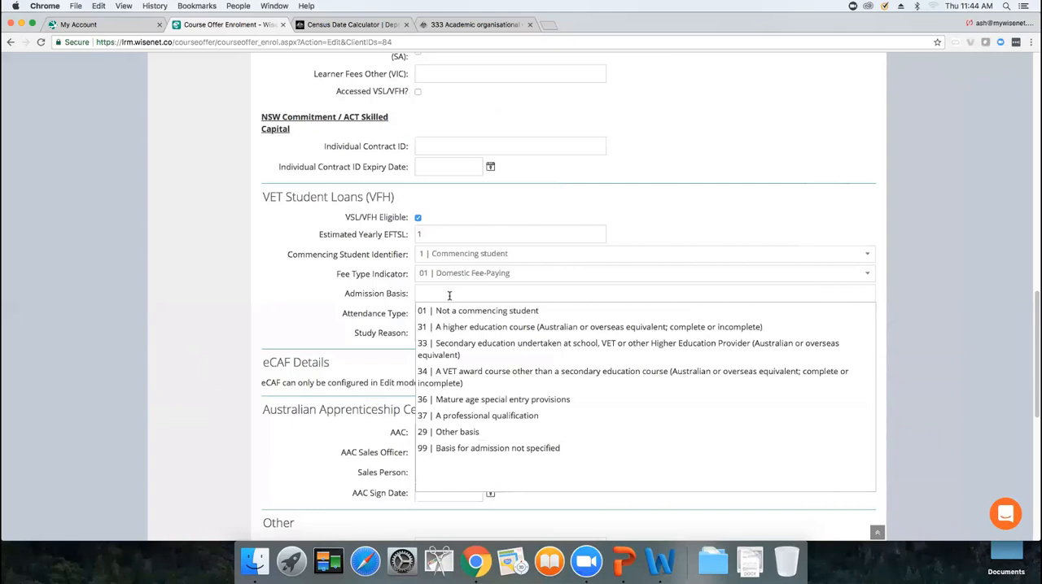
left_click(485, 372)
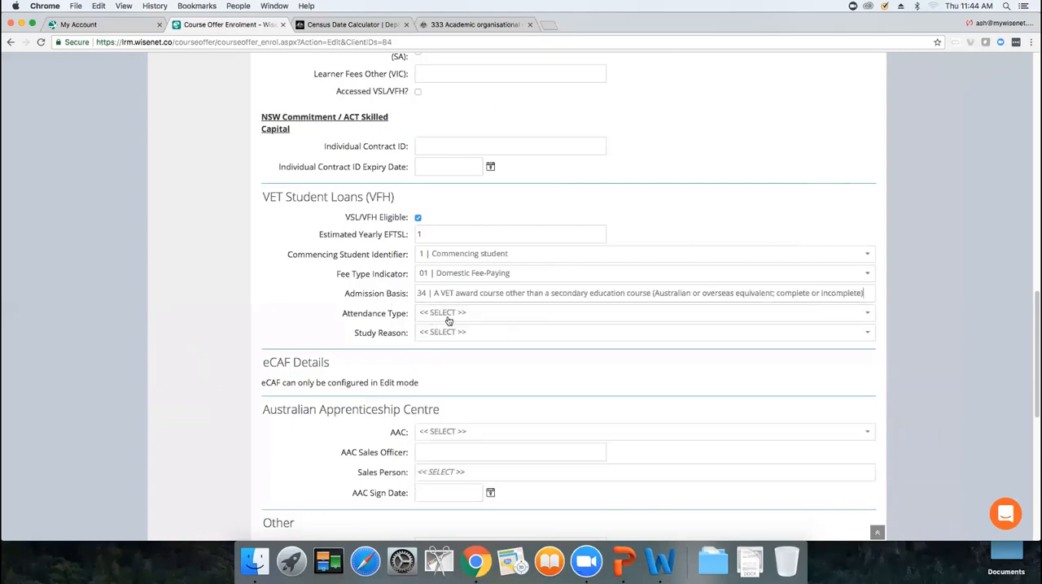
left_click(447, 320)
left_click(452, 368)
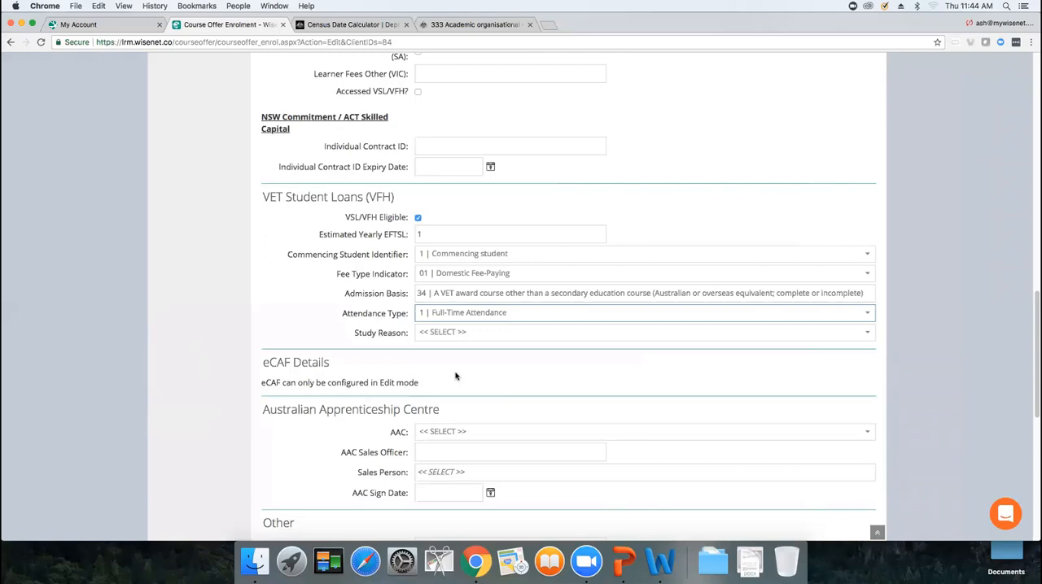
Set the VET Student Loans Study Reason to 04 | To try for a different career
left_click(438, 333)
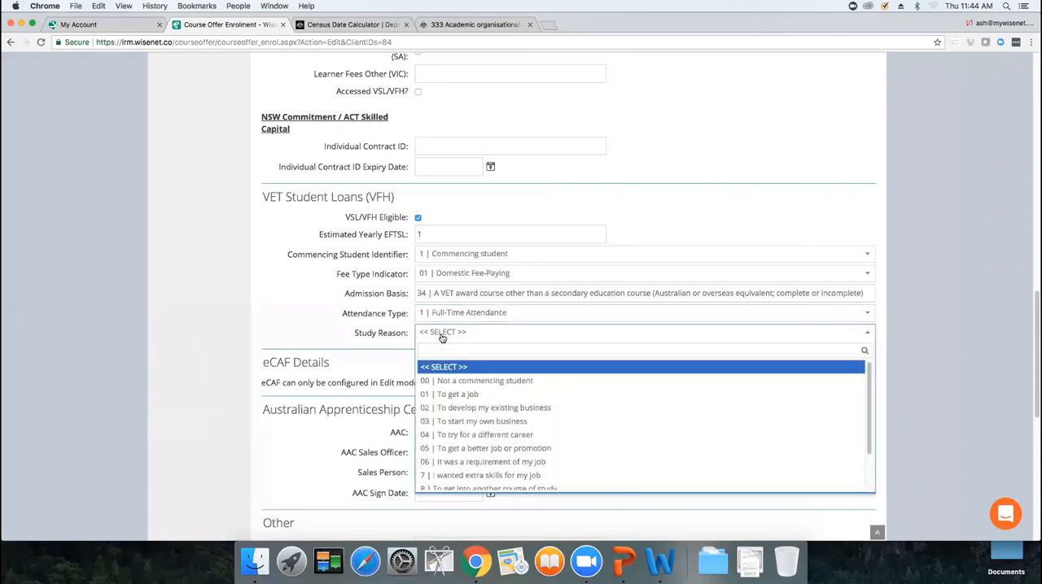
left_click(959, 286)
scroll(468, 120, "up", 3)
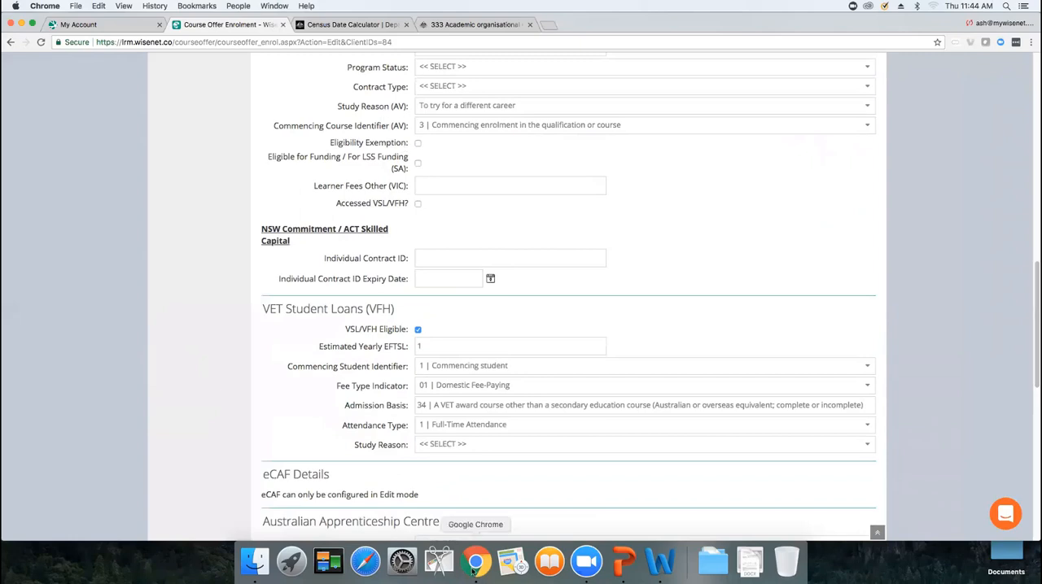
left_click(444, 446)
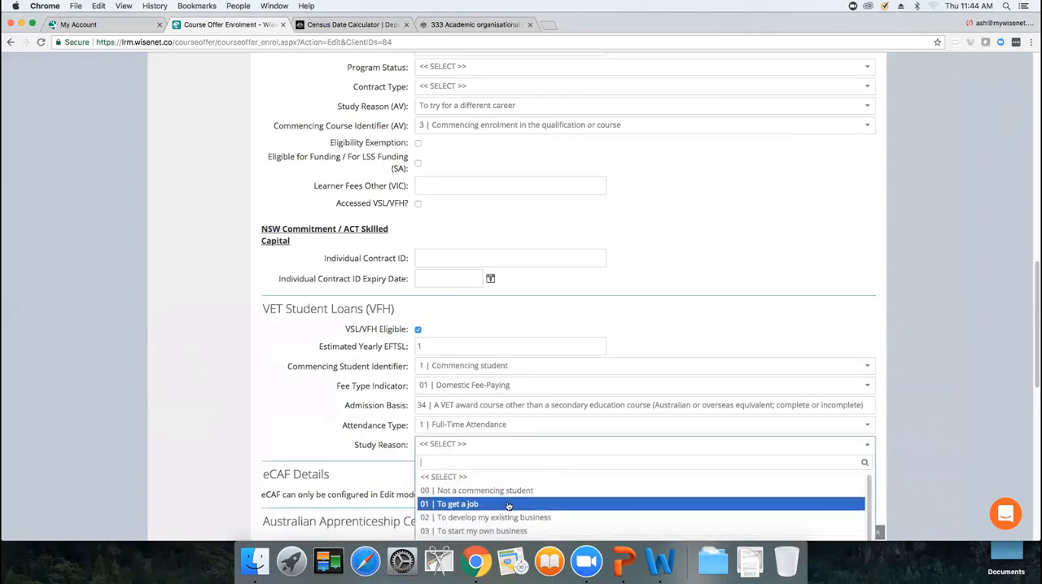
scroll(960, 406, "down", 3)
left_click(505, 417)
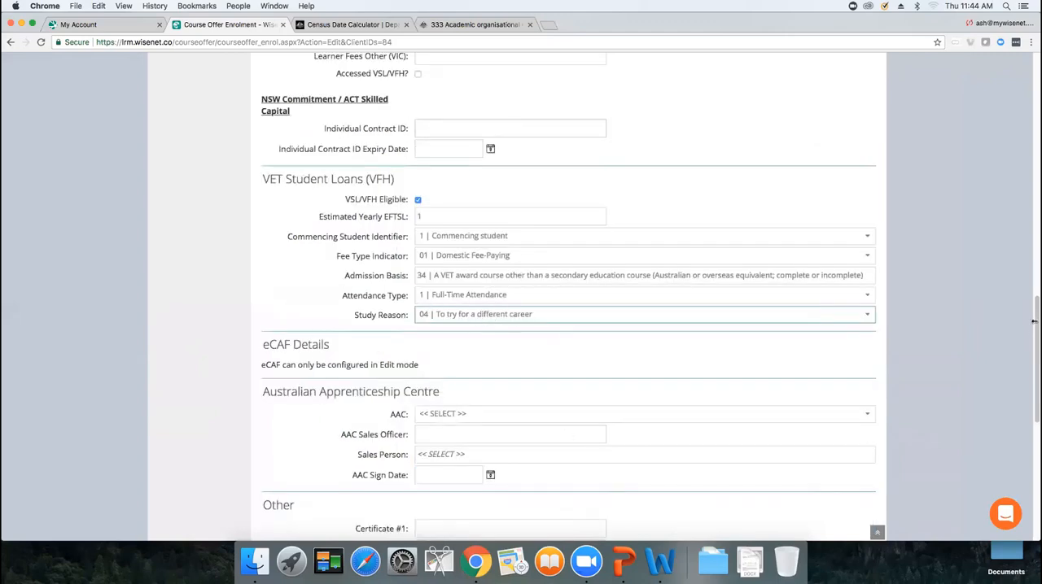
Save the enrolment and continue to choosing unit enrolments
scroll(1033, 336, "down", 1)
scroll(1033, 335, "down", 10)
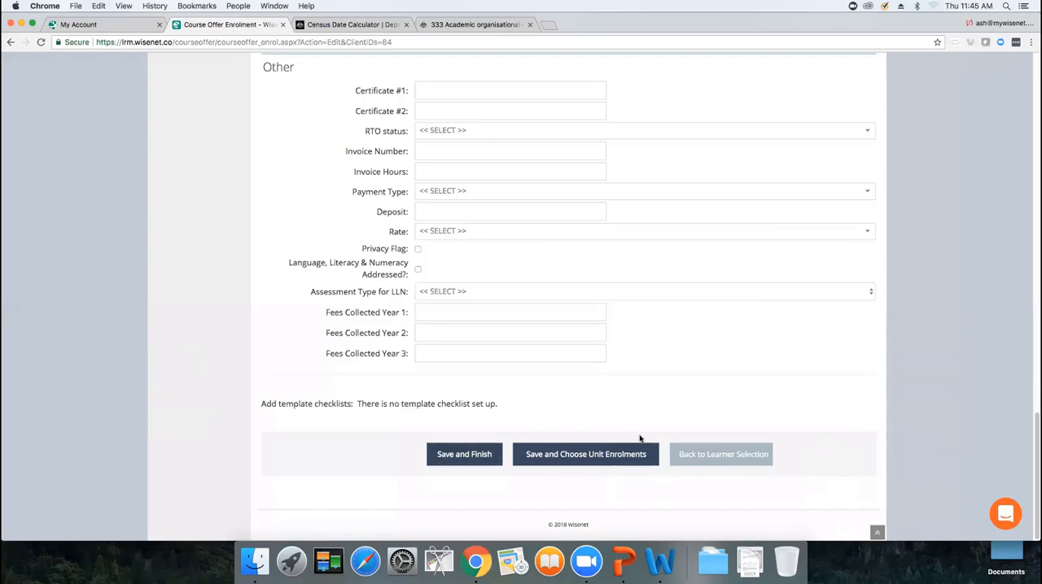
left_click(605, 448)
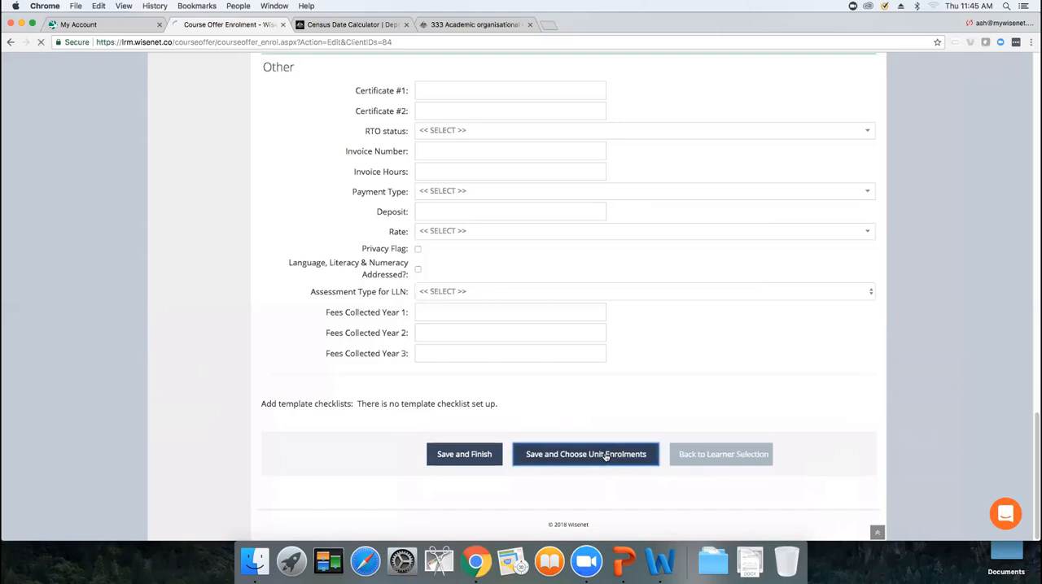
Confirm the preselected unit enrolment selection for the learner
left_click(286, 175)
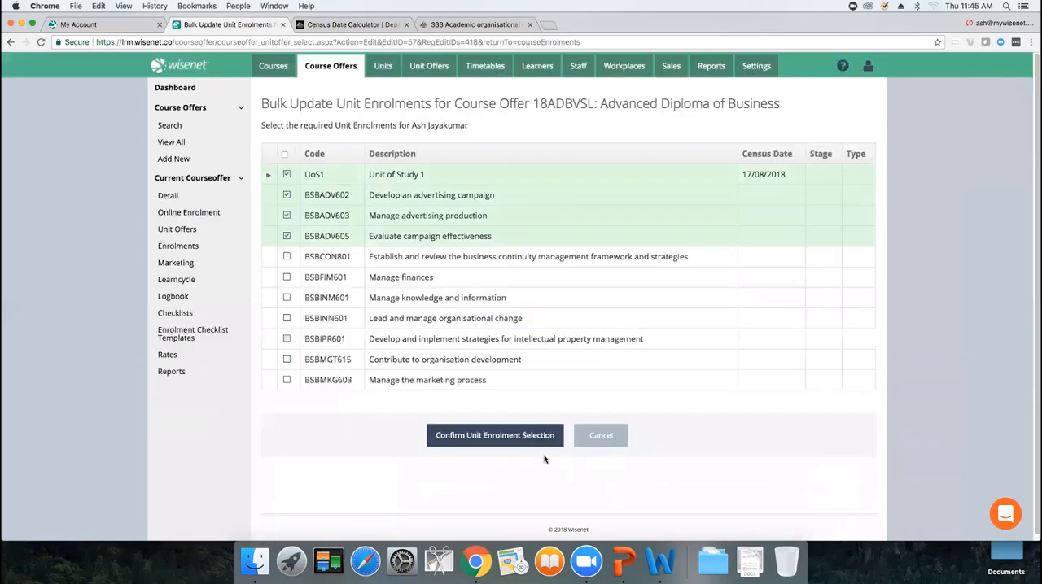
left_click(516, 437)
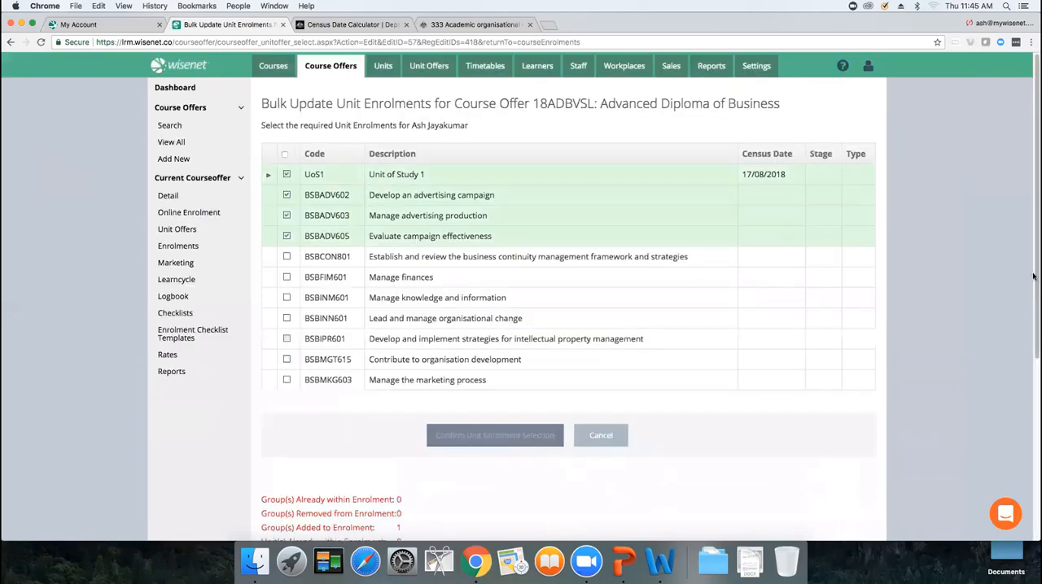
scroll(443, 450, "down", 5)
left_click(450, 455)
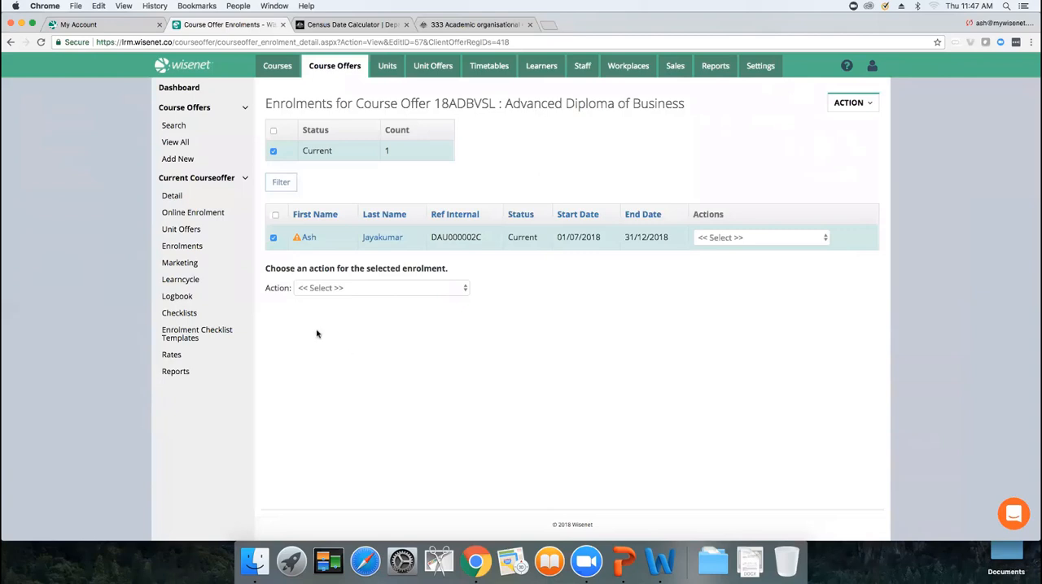
Select the learner's enrolment in the course offer and choose the Bulk Update Course Enrolments action
left_click(197, 283)
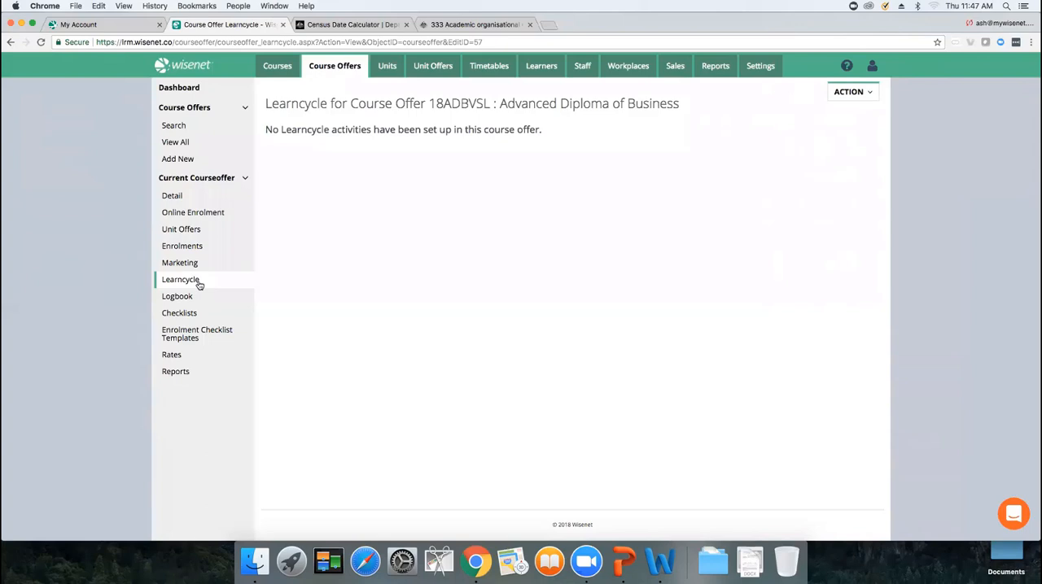
left_click(183, 246)
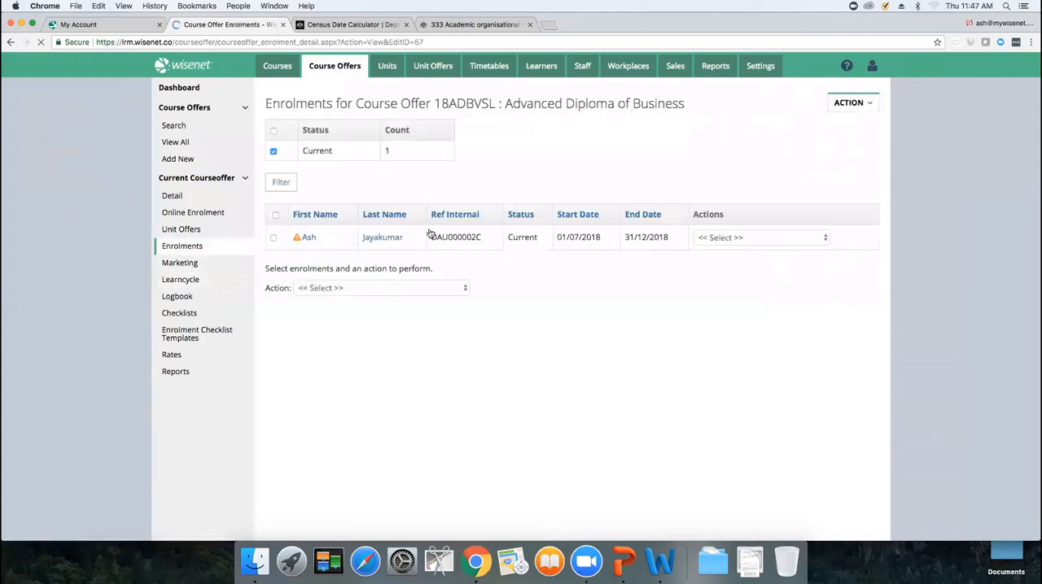
left_click(273, 238)
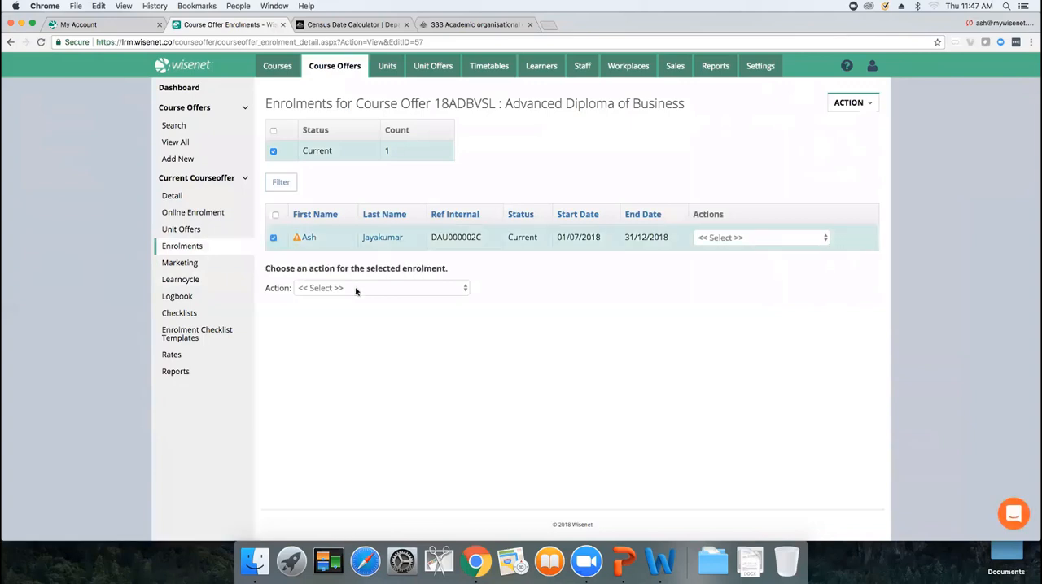
left_click(355, 291)
left_click(359, 308)
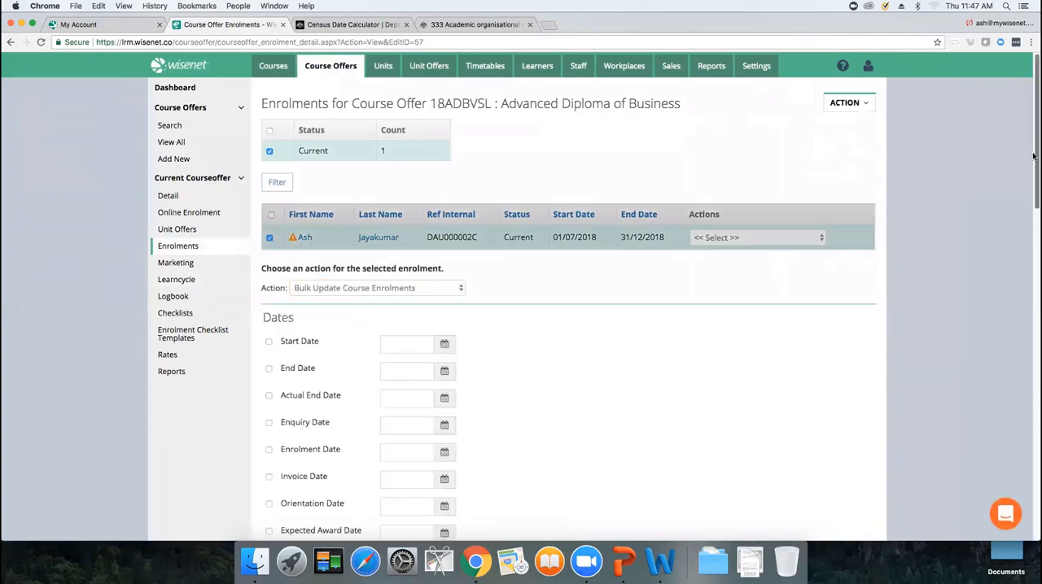
Change the selected enrolment's Enrolment Status to Pending and apply the bulk update
left_click_drag(1033, 155, 1034, 268)
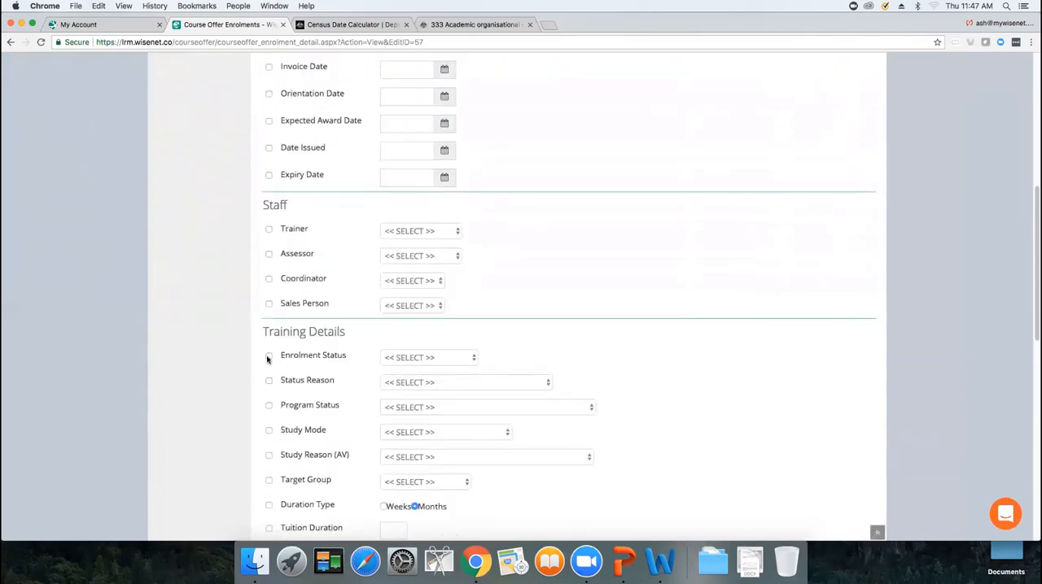
left_click(268, 357)
left_click(426, 360)
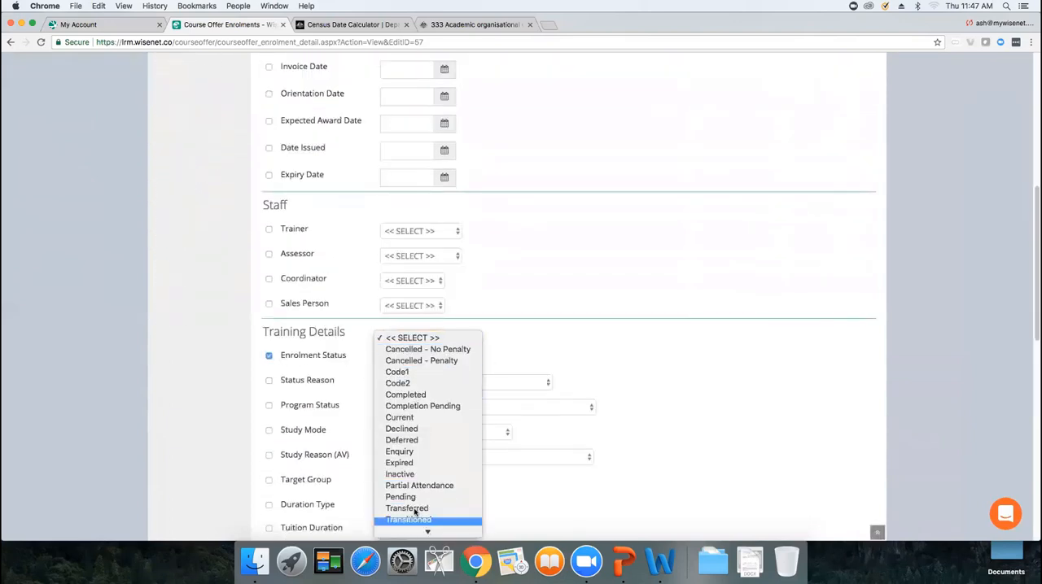
left_click(400, 496)
scroll(1032, 466, "down", 1)
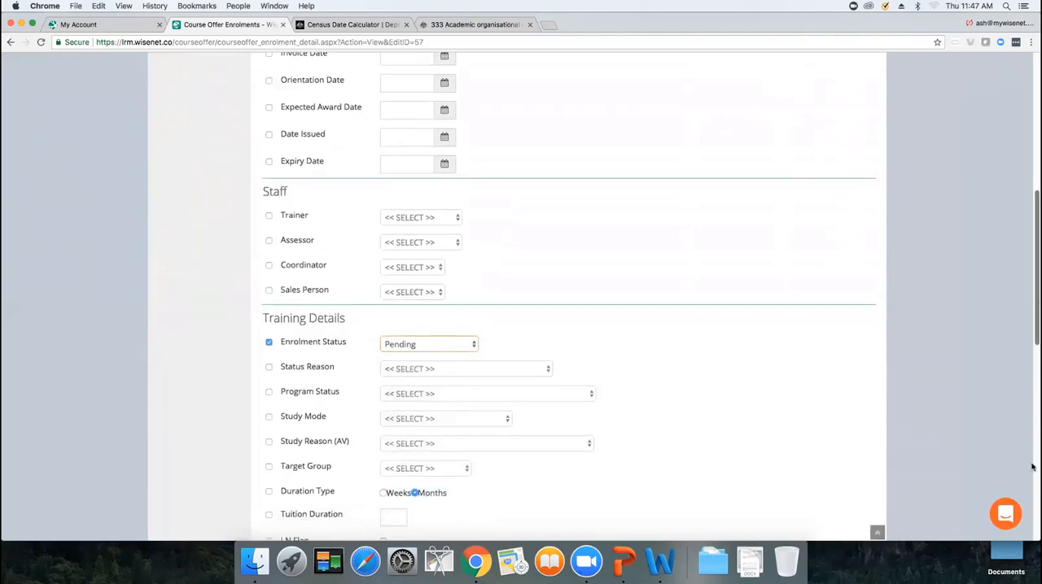
scroll(1031, 466, "down", 10)
left_click(488, 455)
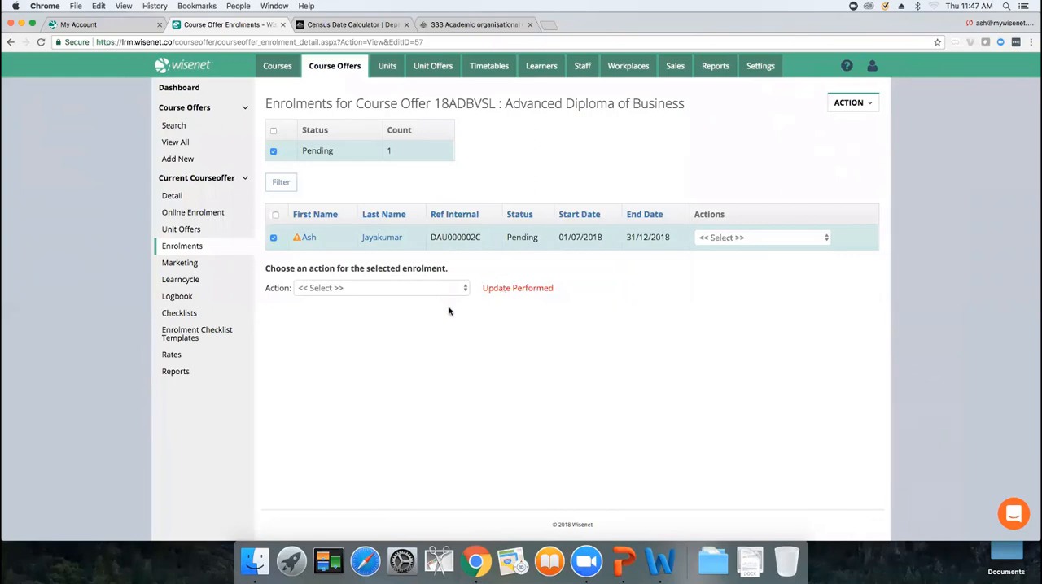
Add a Learncycle activity for the course offer that creates a task when a course enrolment is created
left_click(199, 281)
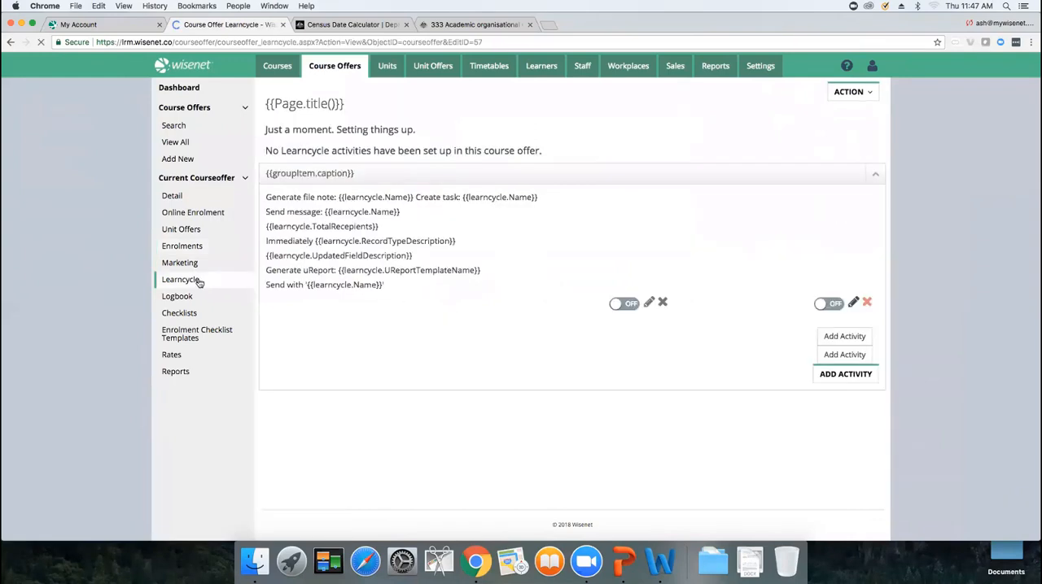
left_click(857, 95)
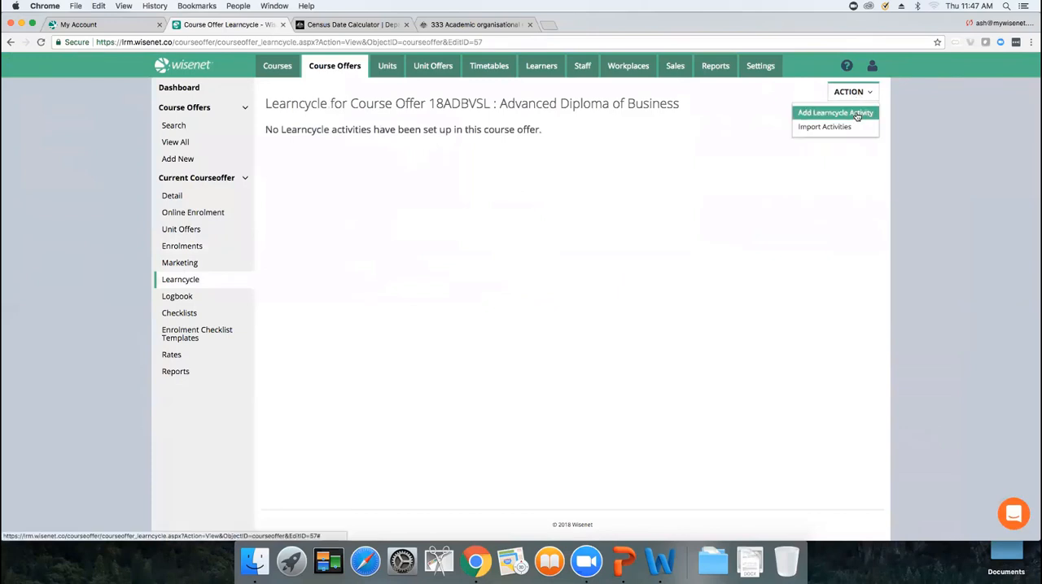
left_click(857, 116)
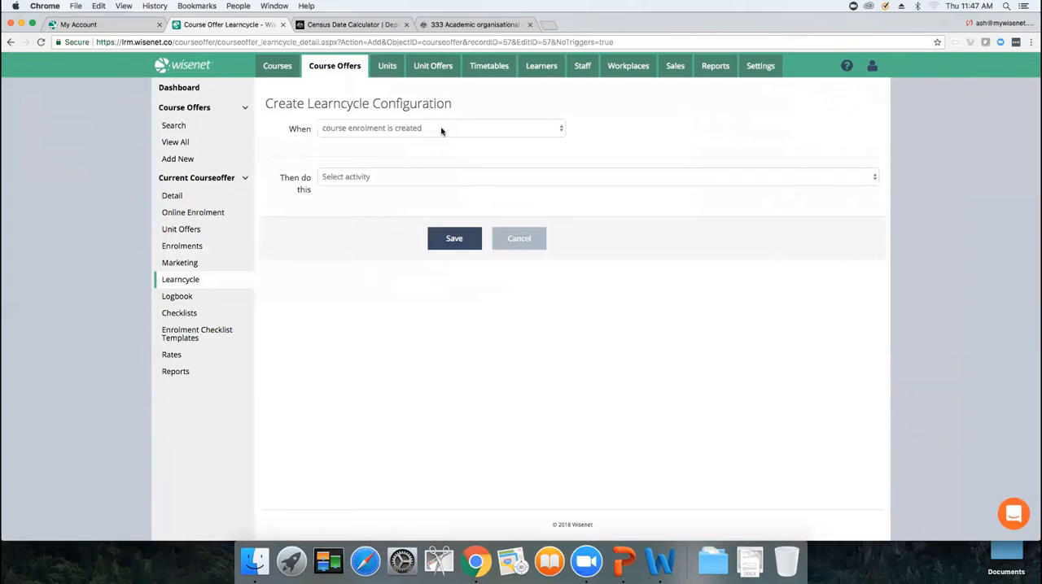
left_click(421, 177)
left_click(398, 188)
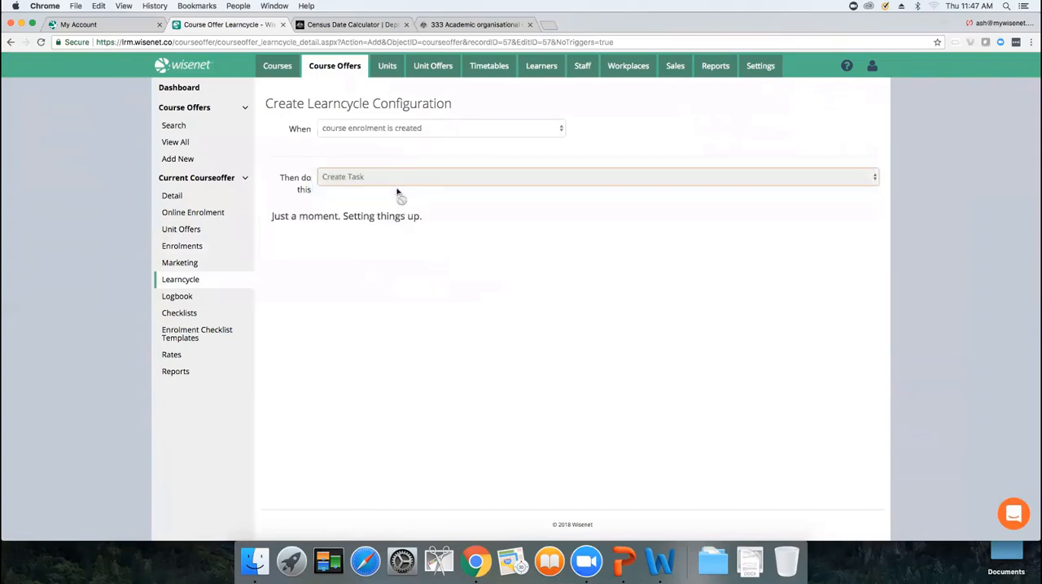
Name the task Send eCaF and set its priority to High
left_click(392, 236)
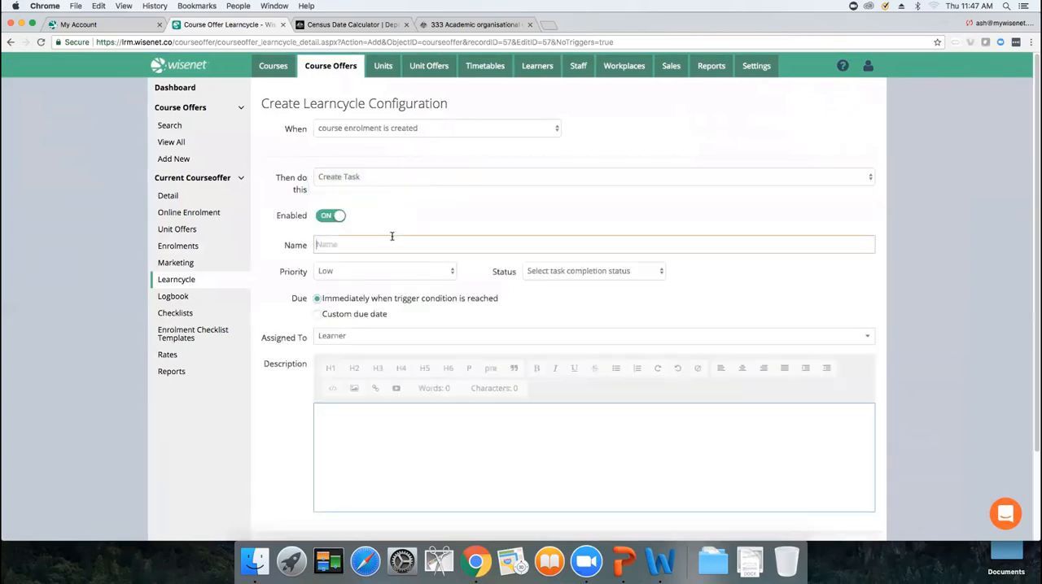
type("Send eCaF")
left_click(436, 274)
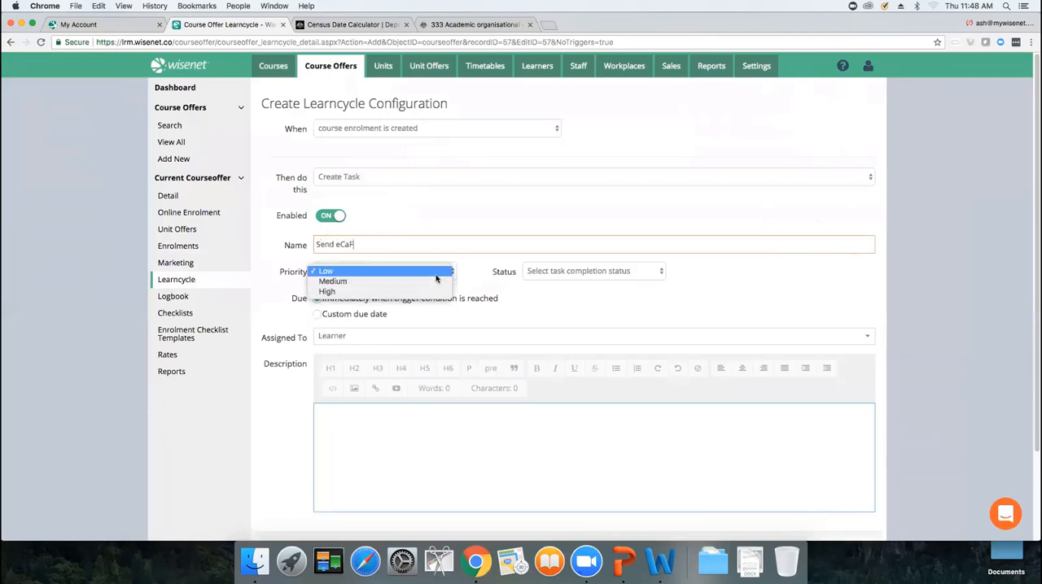
left_click(424, 293)
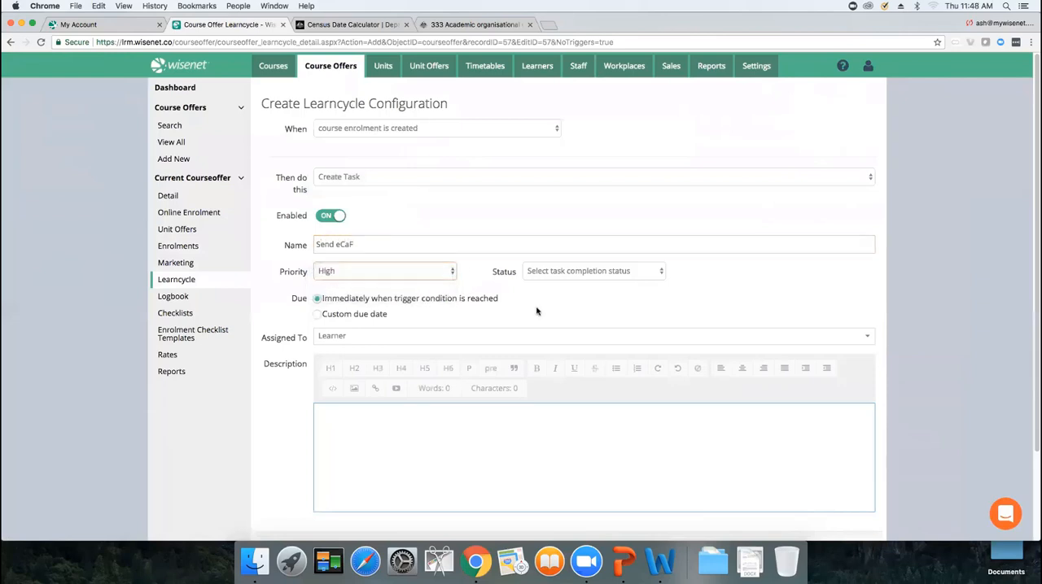
Set the task status to Not Started and switch its due date to a custom due date
left_click(568, 273)
left_click(566, 282)
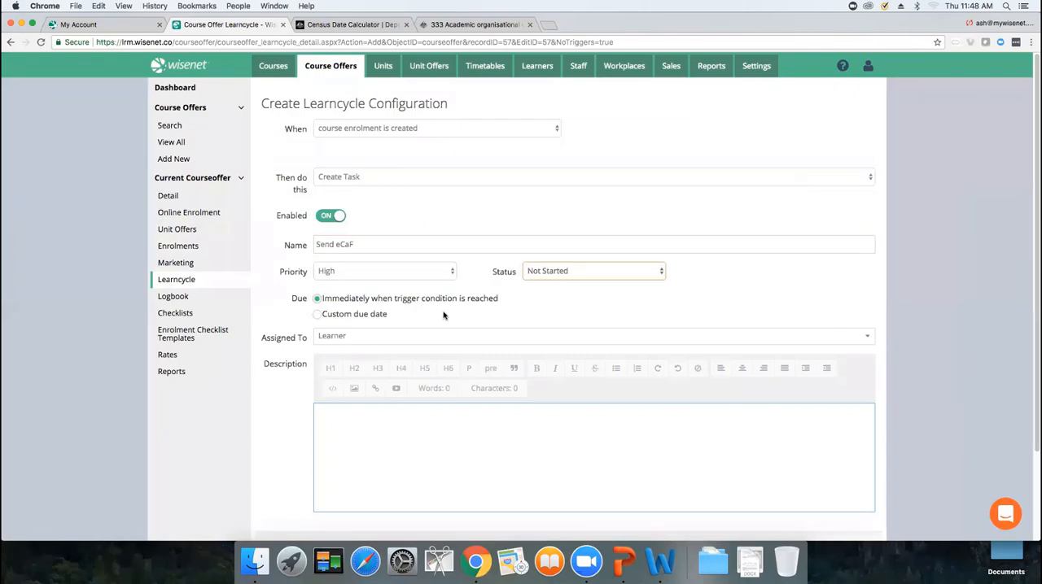
left_click(316, 315)
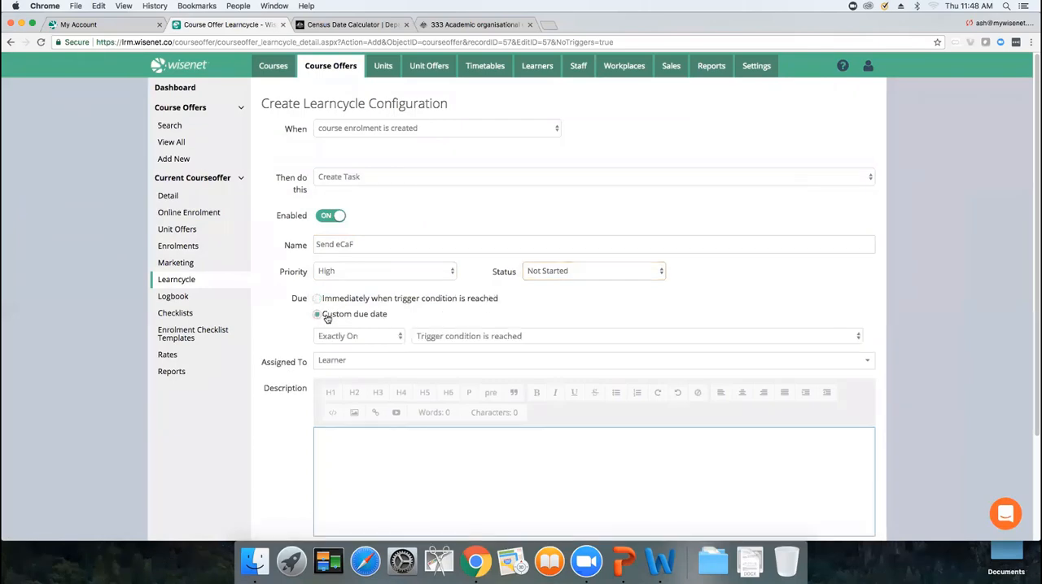
Set the task due 2 days after the trigger condition is reached, assign it to a staff member, and save the activity
left_click(629, 337)
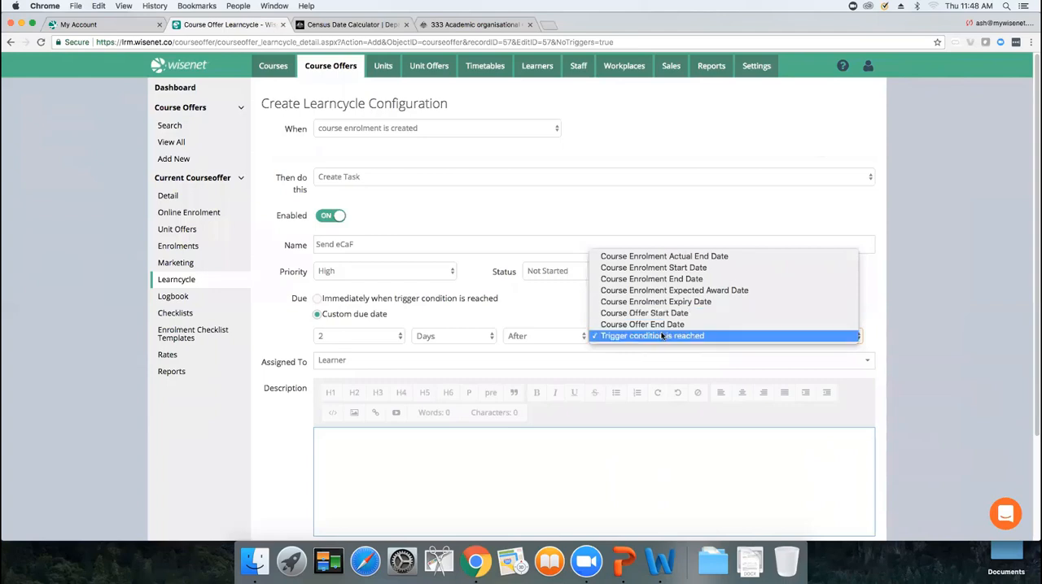
left_click(662, 336)
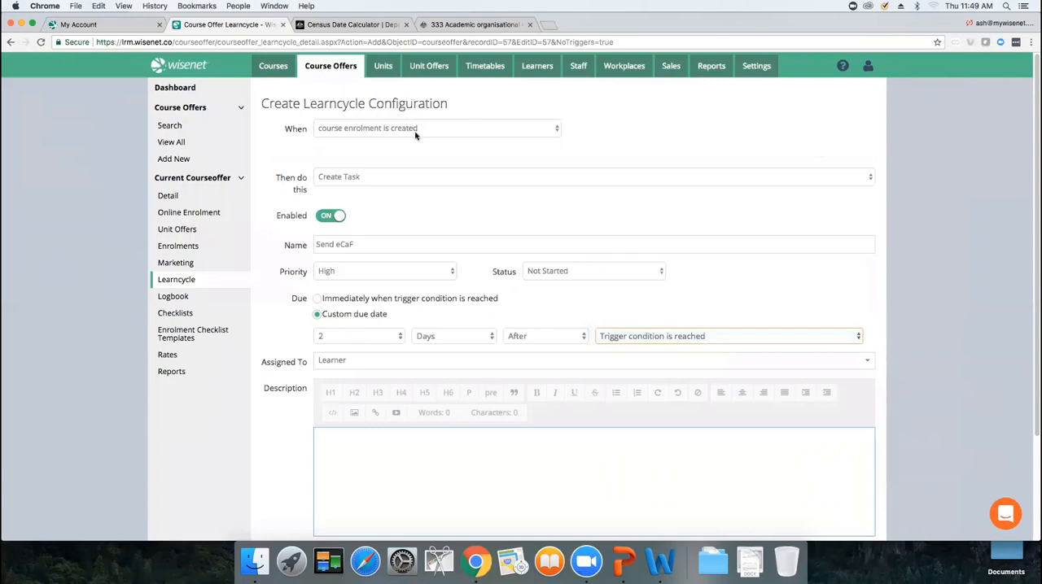
left_click(360, 360)
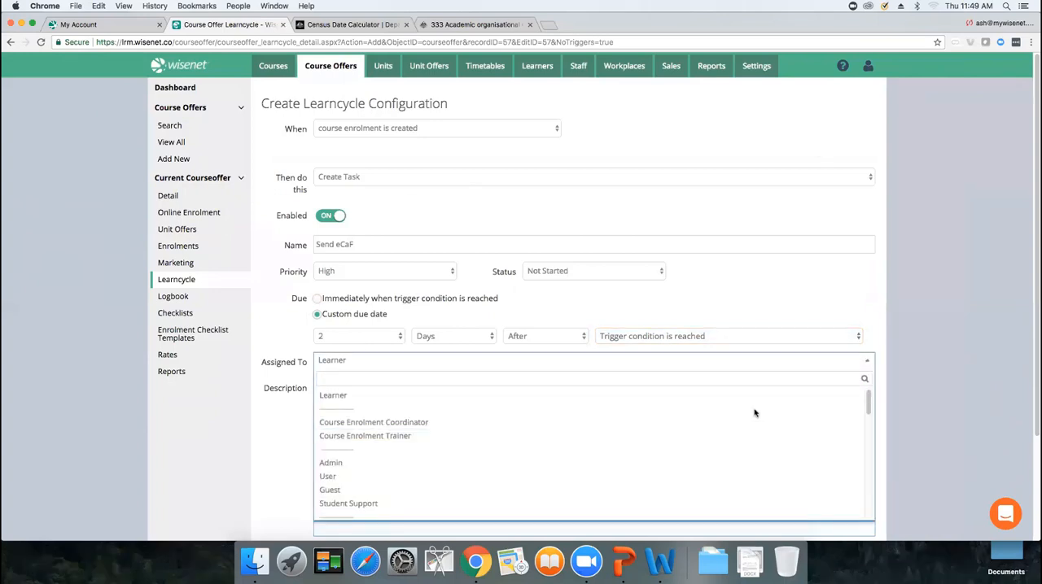
left_click_drag(867, 397, 868, 442)
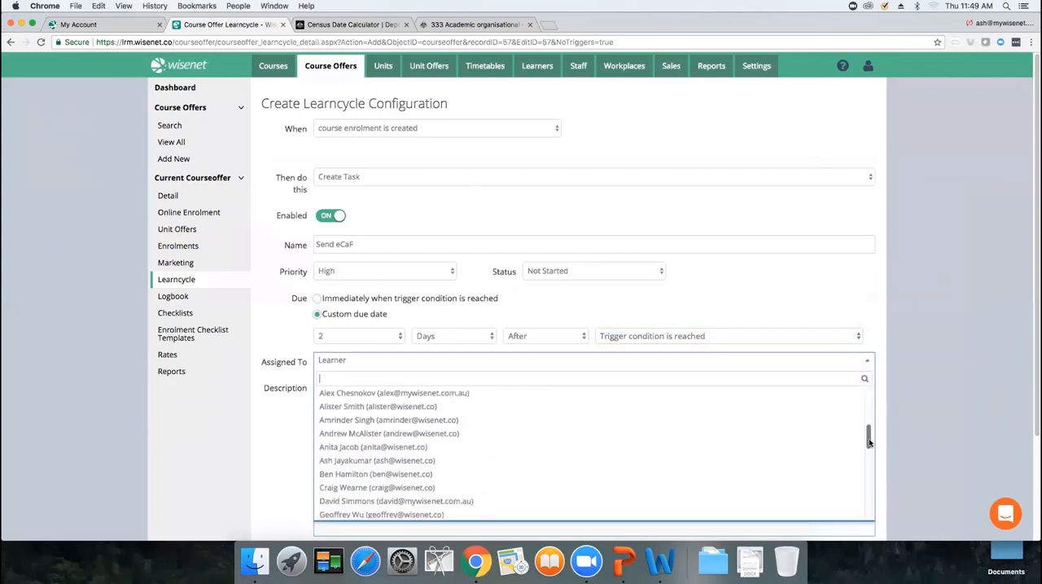
left_click(688, 447)
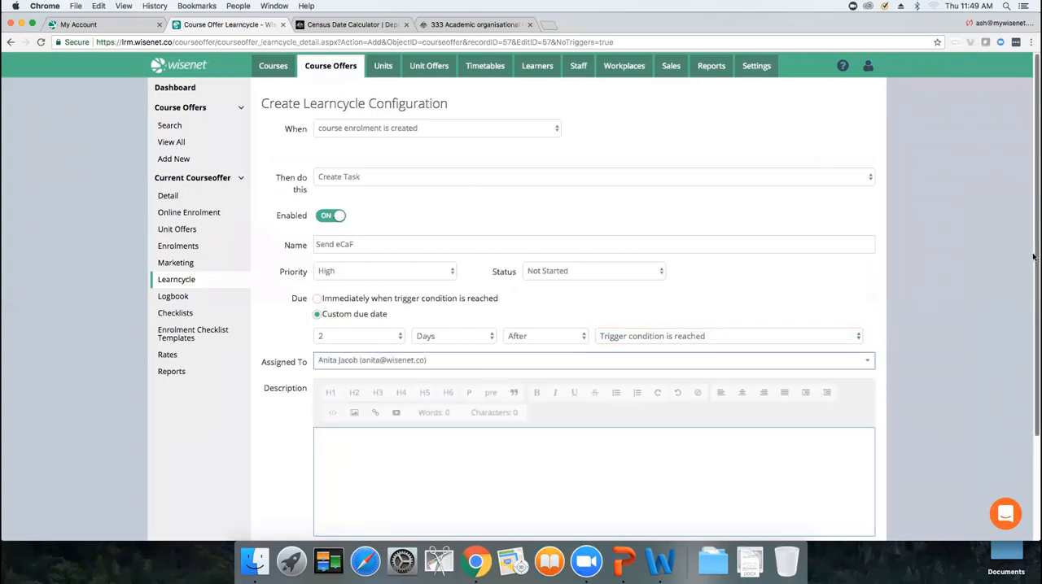
scroll(1033, 257, "down", 3)
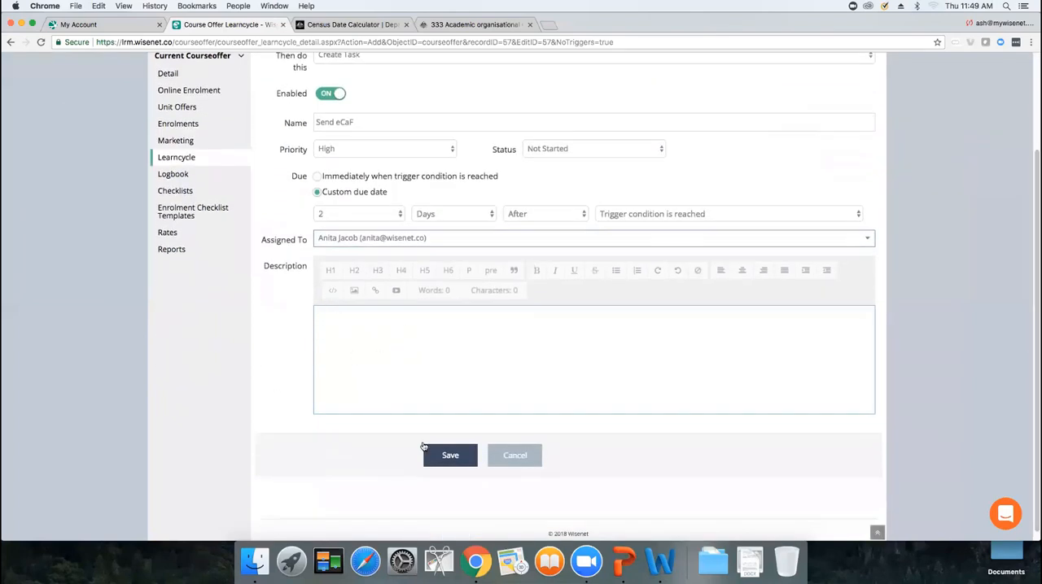
left_click(440, 450)
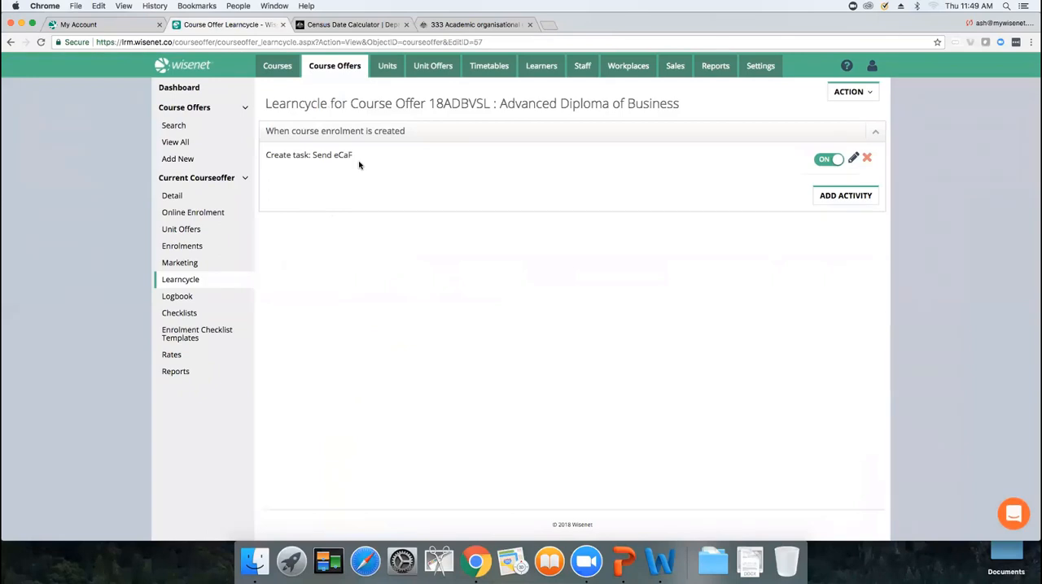
Add another activity triggered when the course enrolment status changes to Current
left_click(826, 197)
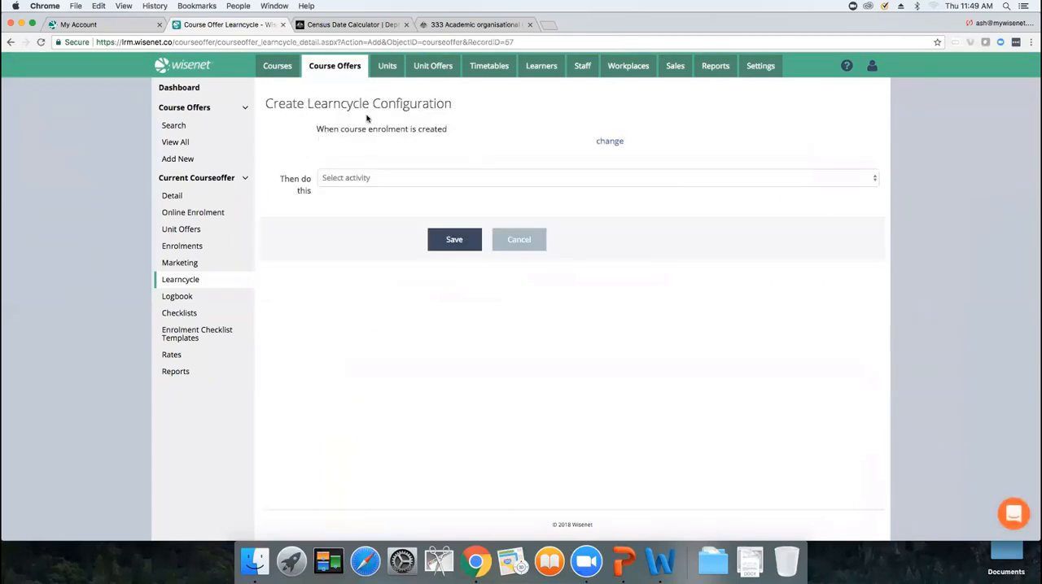
left_click(610, 142)
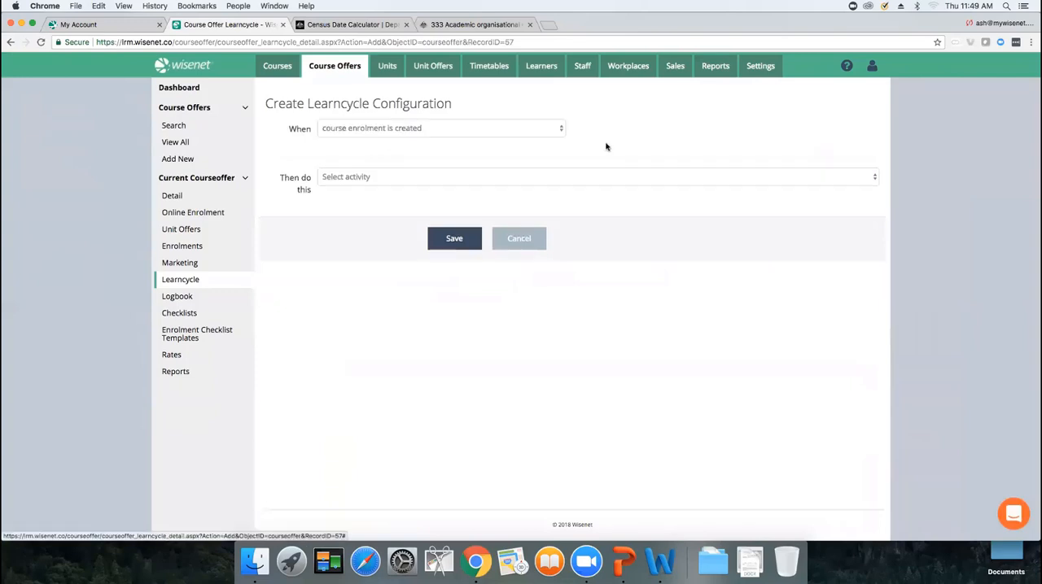
left_click(533, 133)
left_click(530, 140)
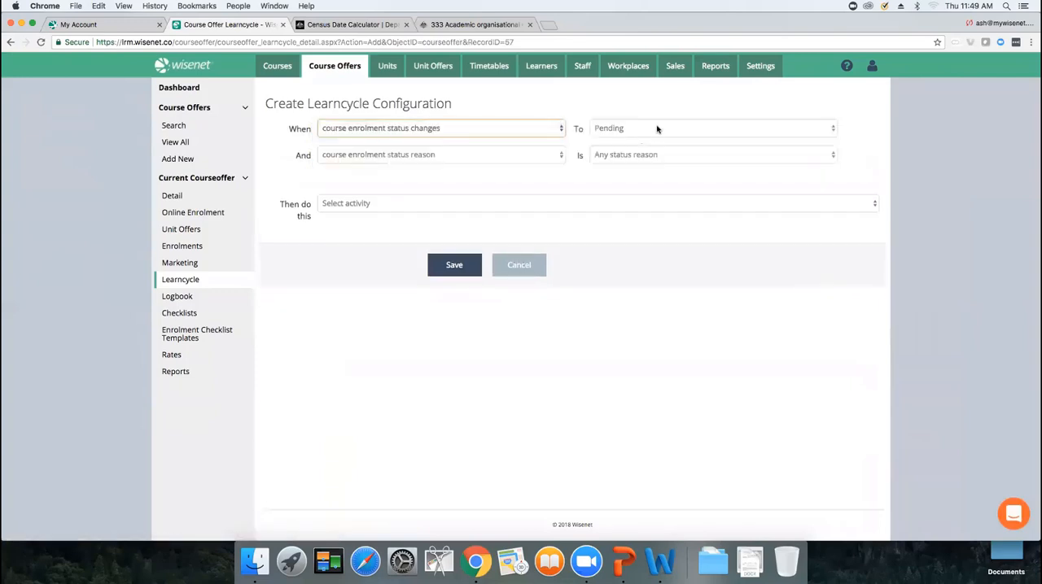
left_click(657, 130)
left_click(639, 79)
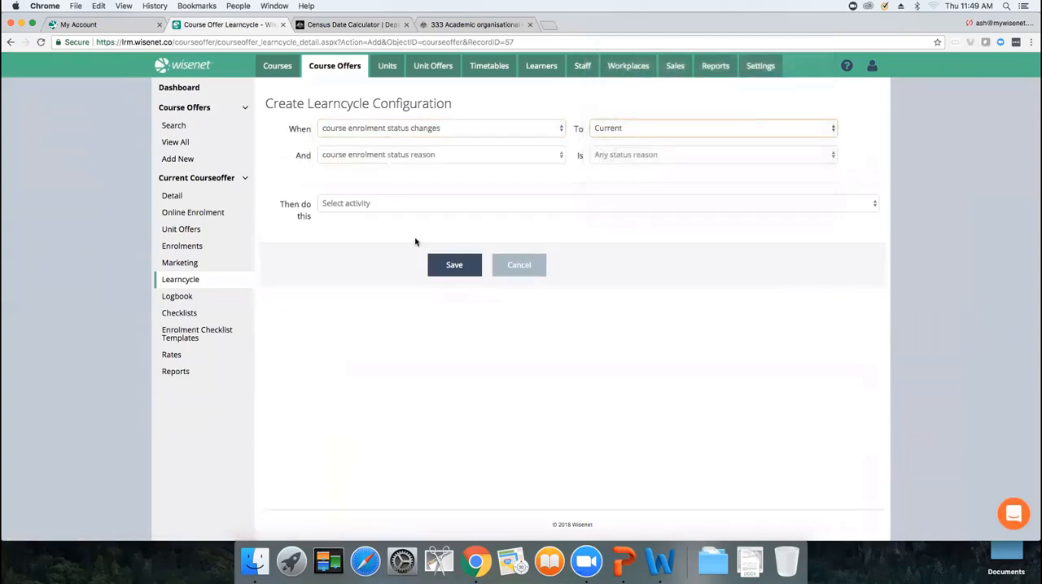
left_click(398, 209)
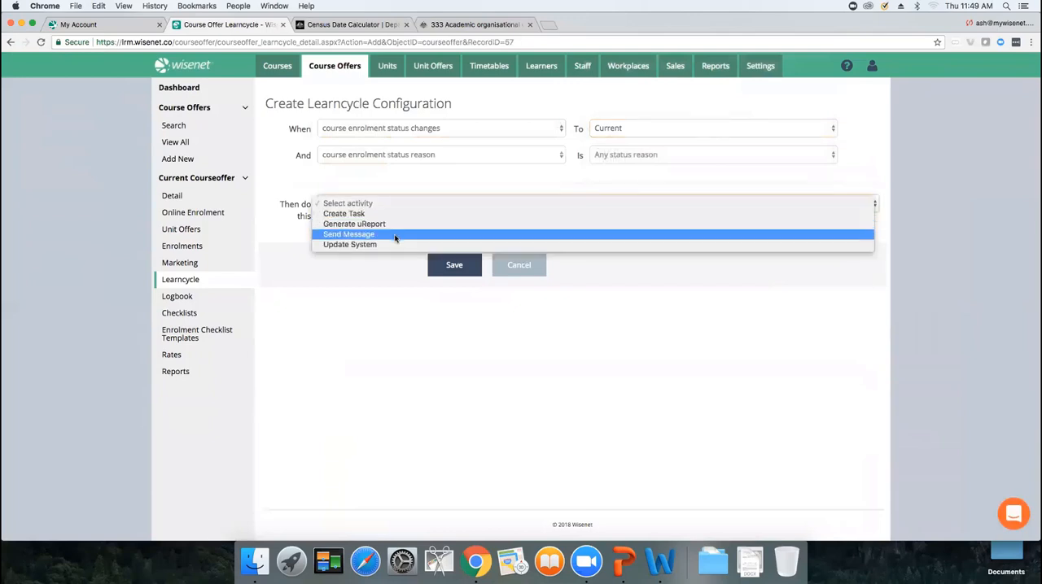
left_click(395, 234)
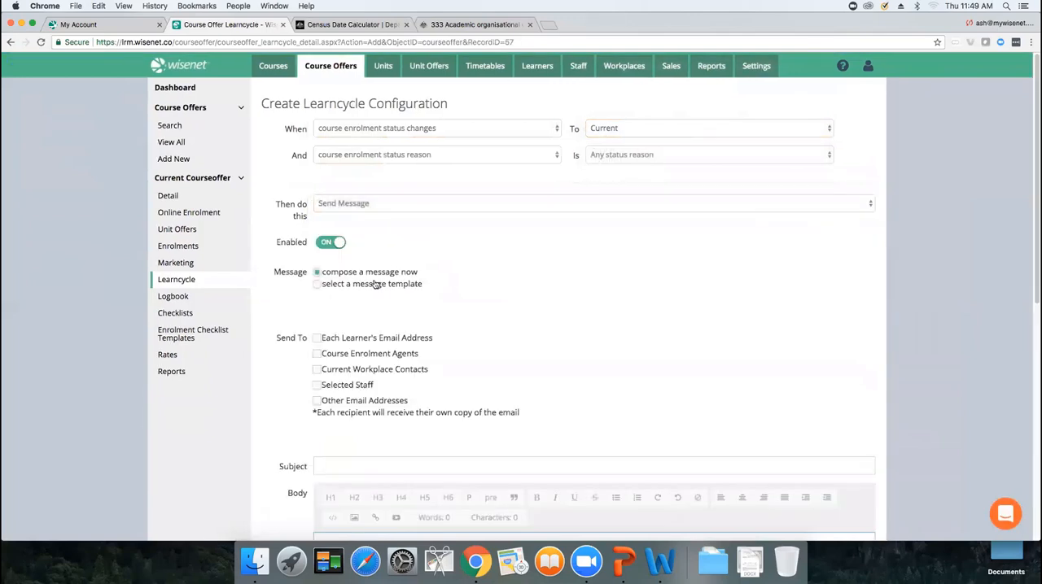
left_click(373, 283)
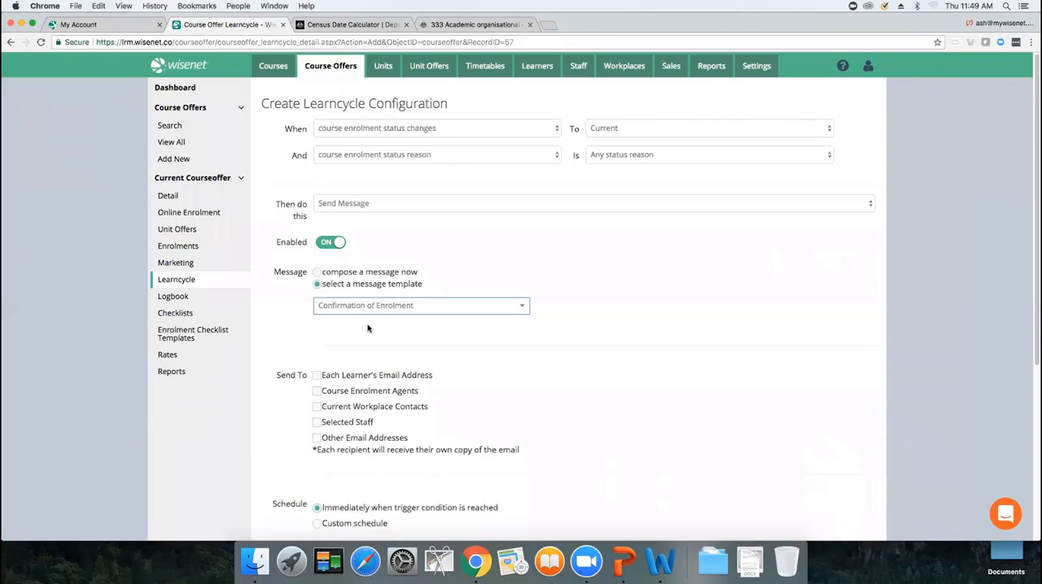
left_click(316, 375)
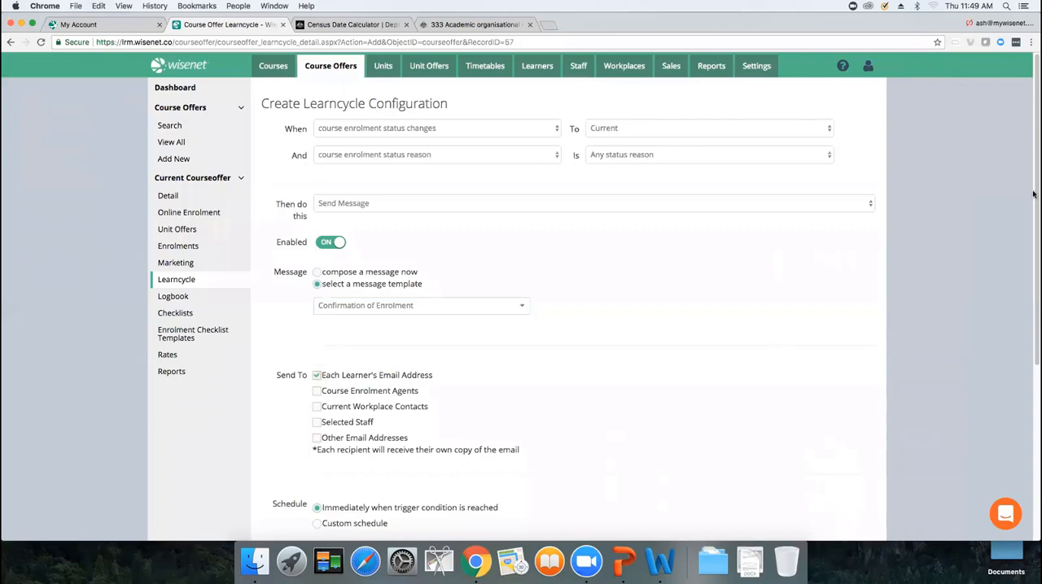
scroll(1033, 201, "down", 5)
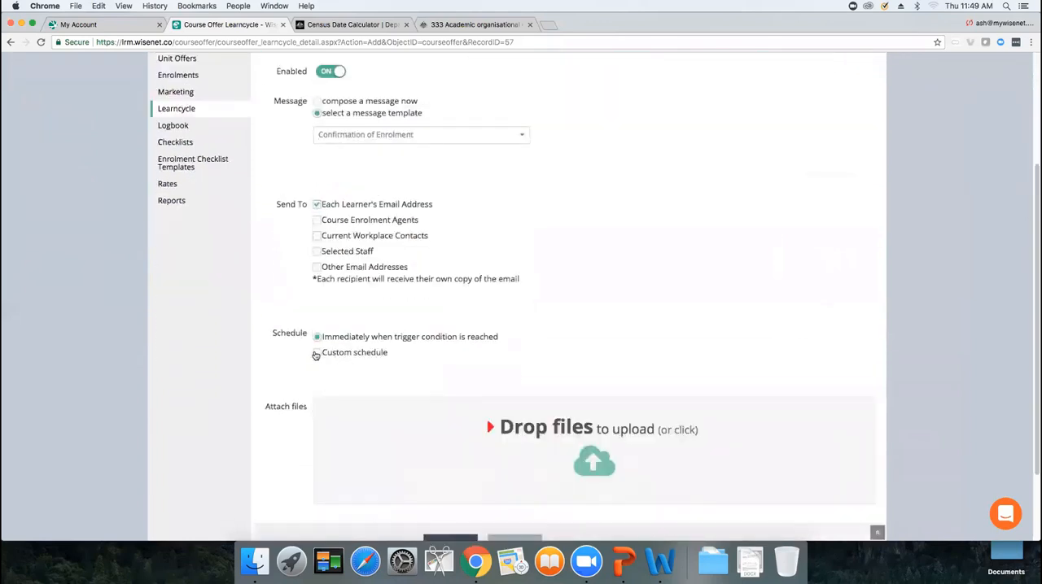
left_click(317, 354)
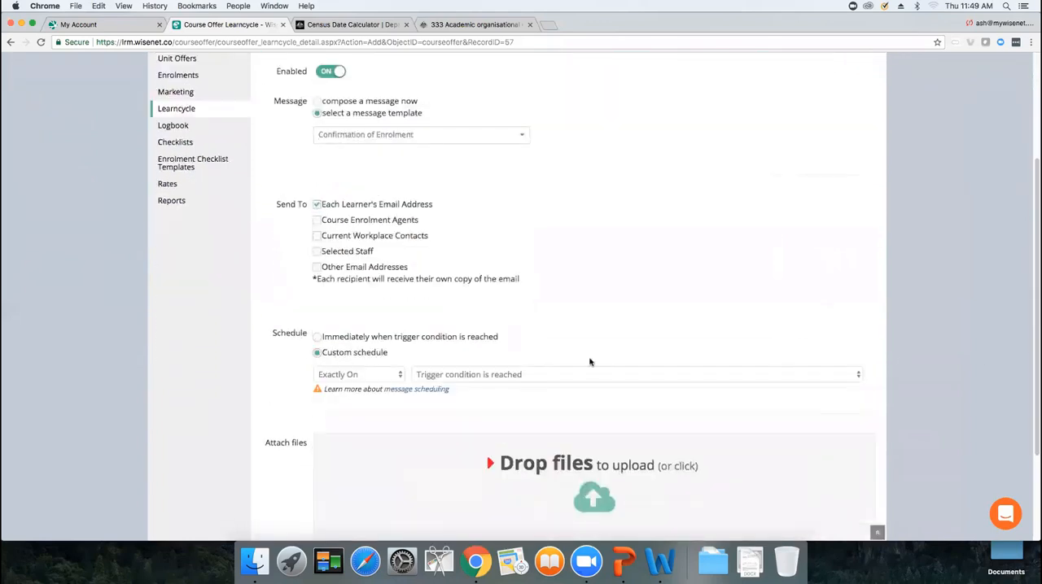
left_click(318, 338)
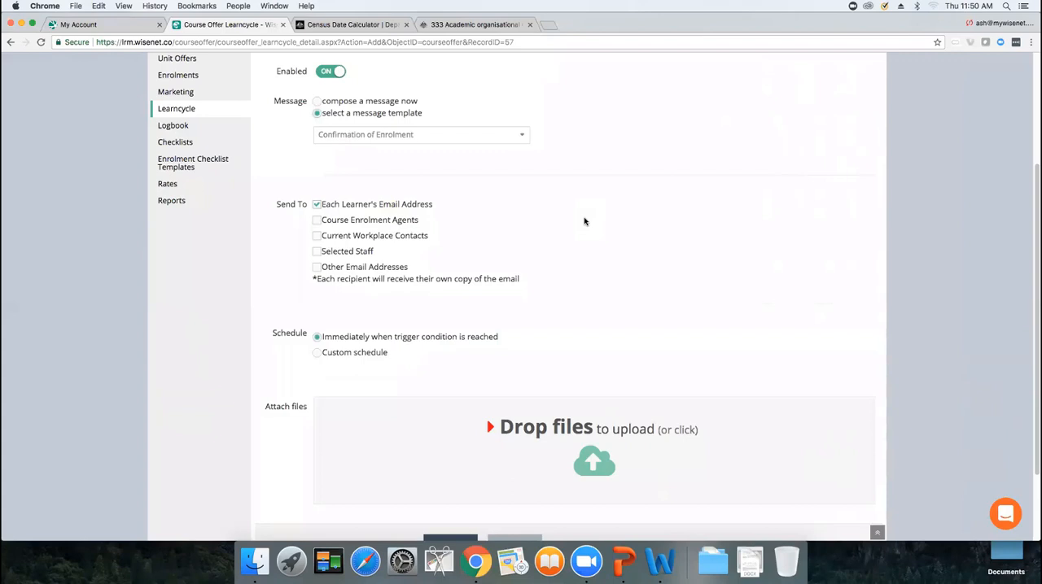
Set the action to Generate uReport with the Contracts template type and the AU VSL Statement of Covered Fees template
left_click_drag(1034, 335, 1034, 210)
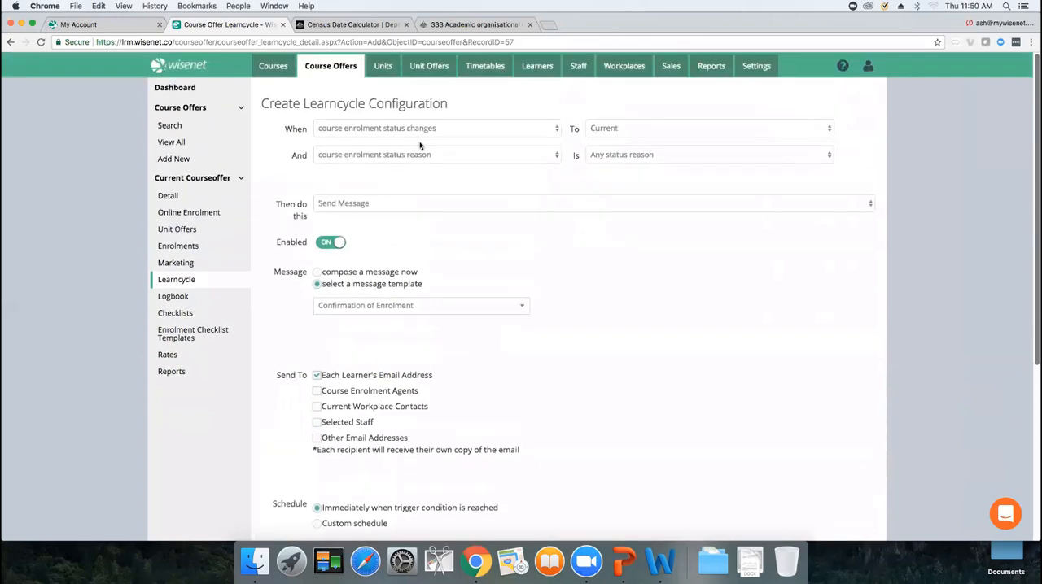
left_click(356, 206)
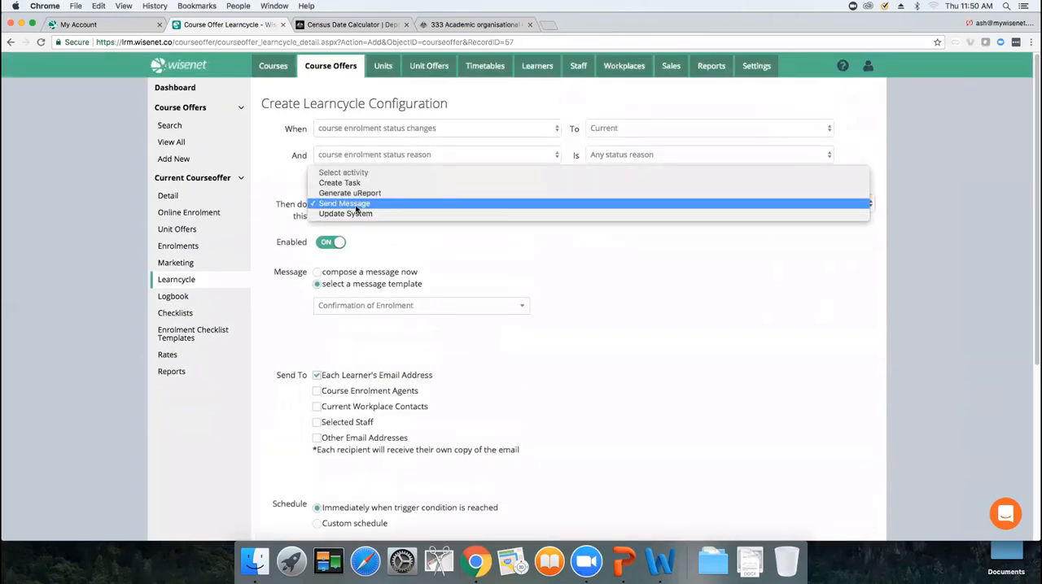
left_click(351, 194)
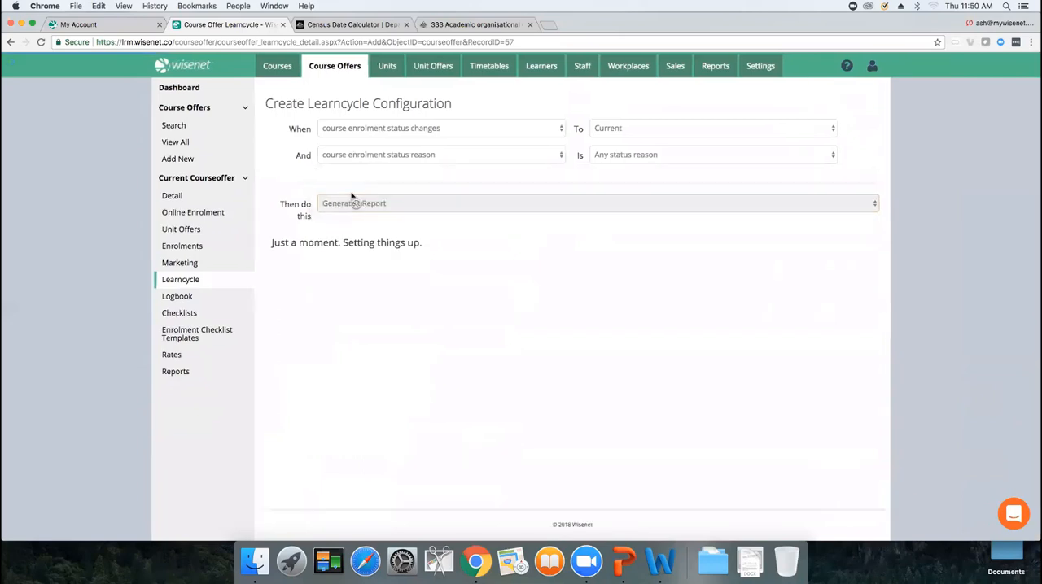
left_click(372, 298)
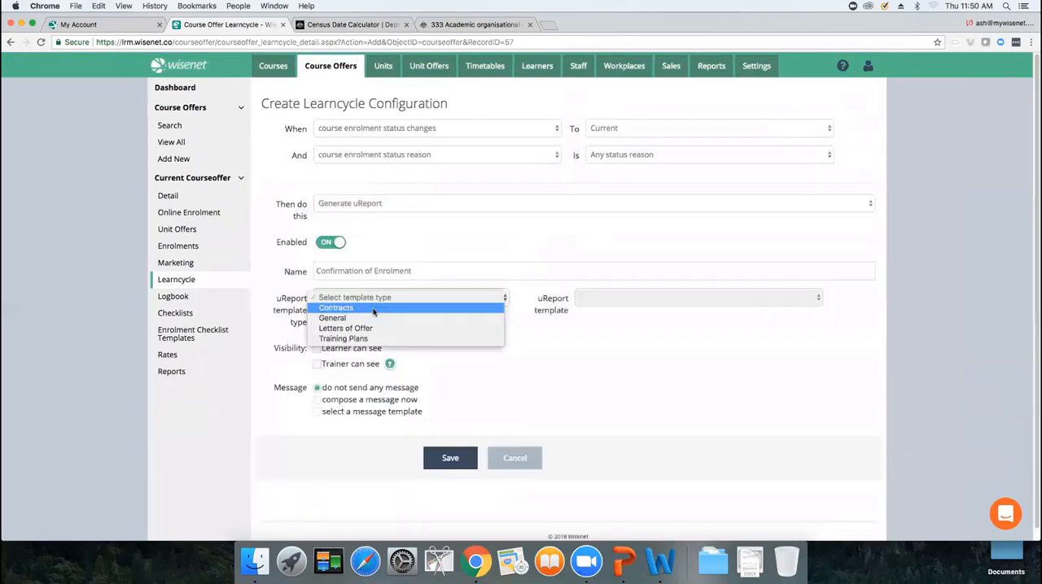
left_click(373, 309)
left_click(595, 298)
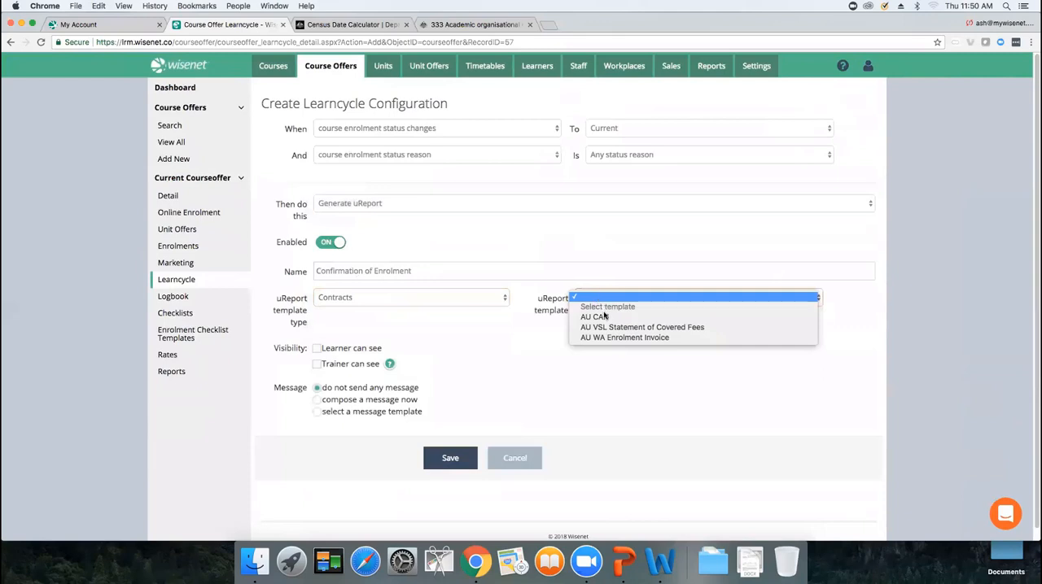
left_click(608, 328)
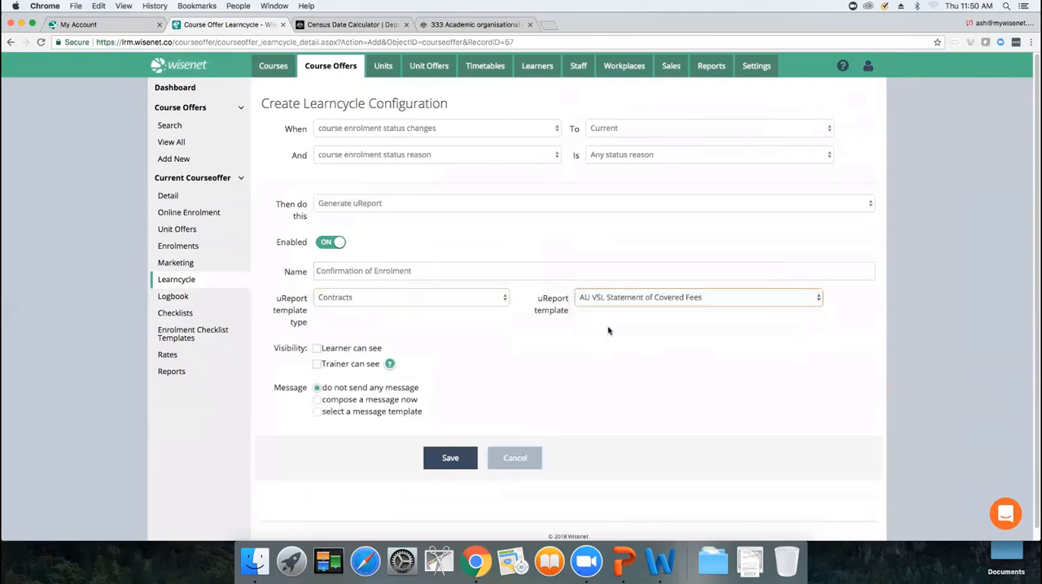
Send it using the Confirmation of Enrolment message template to each learner's email address, then save the activity
left_click(326, 412)
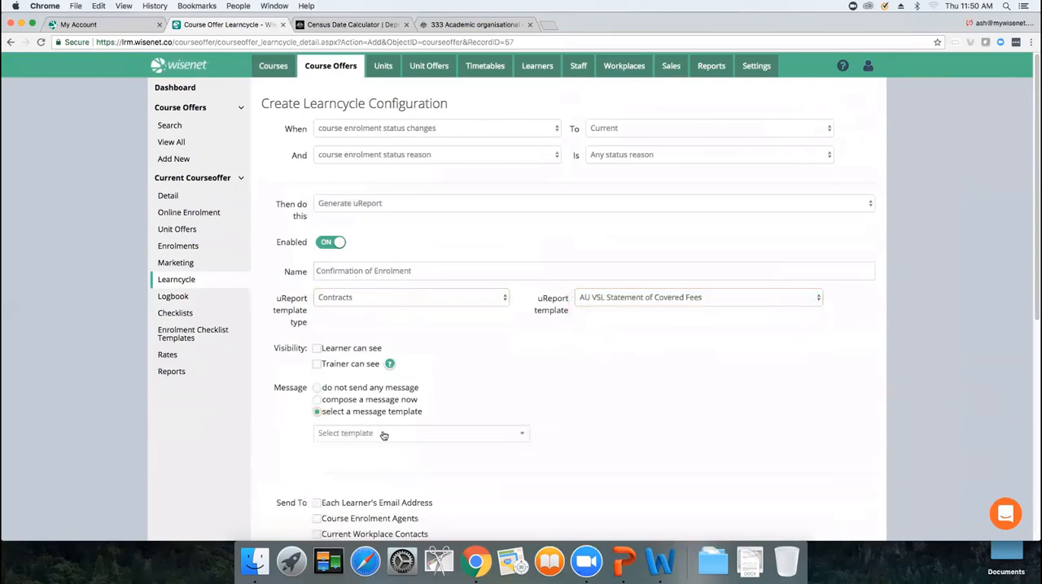
left_click(383, 436)
left_click(381, 521)
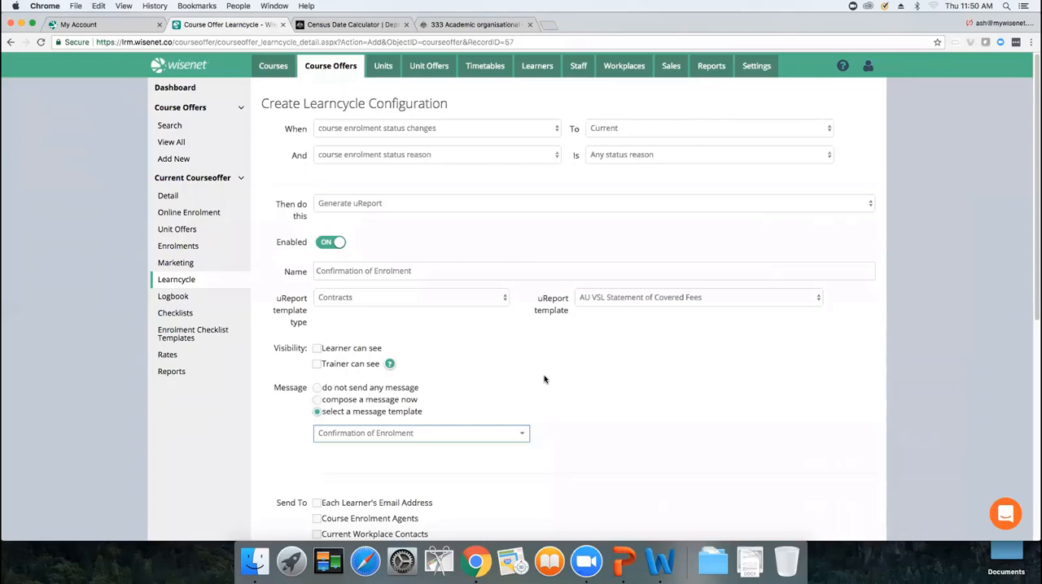
scroll(544, 379, "down", 5)
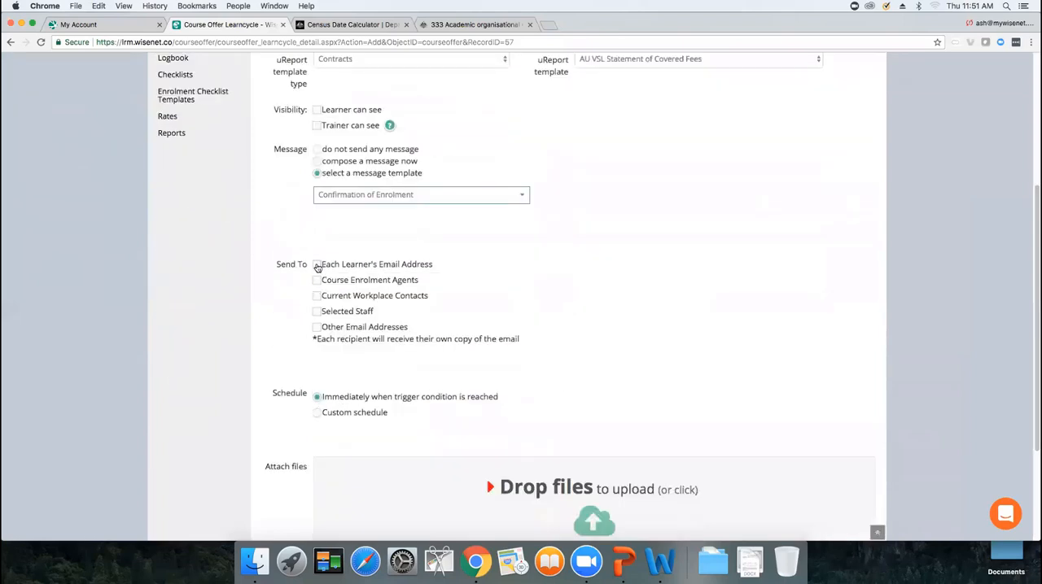
left_click(316, 263)
left_click_drag(1034, 342, 1034, 453)
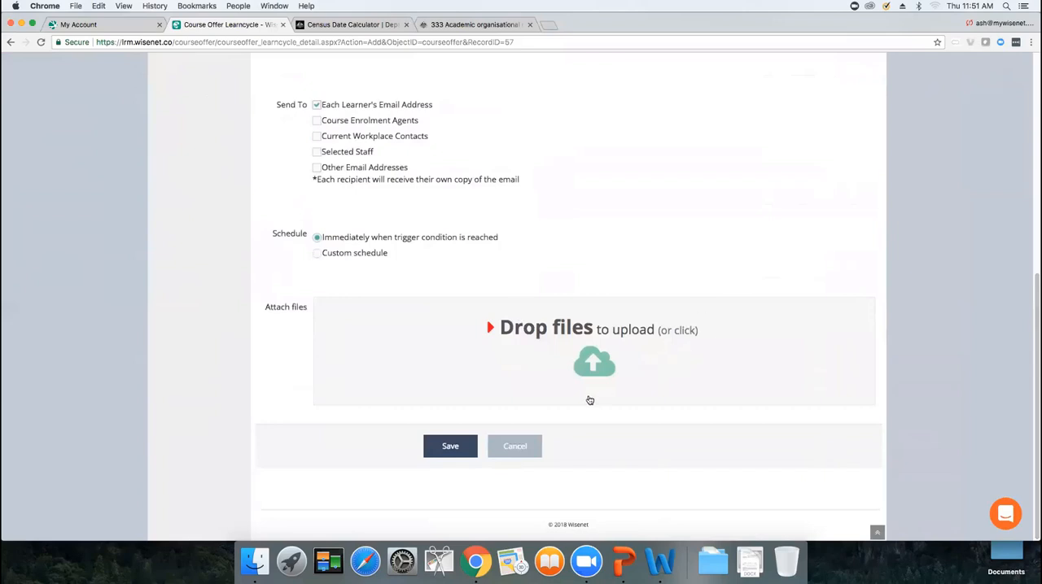
left_click(450, 446)
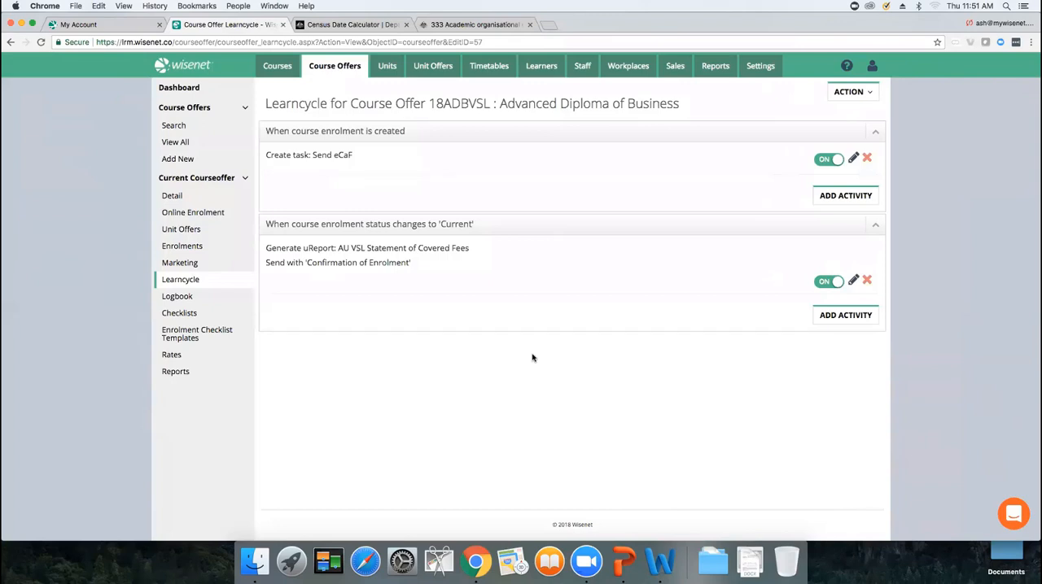
Open the learner's course enrolment for editing and review the eCAF Details section
left_click(199, 247)
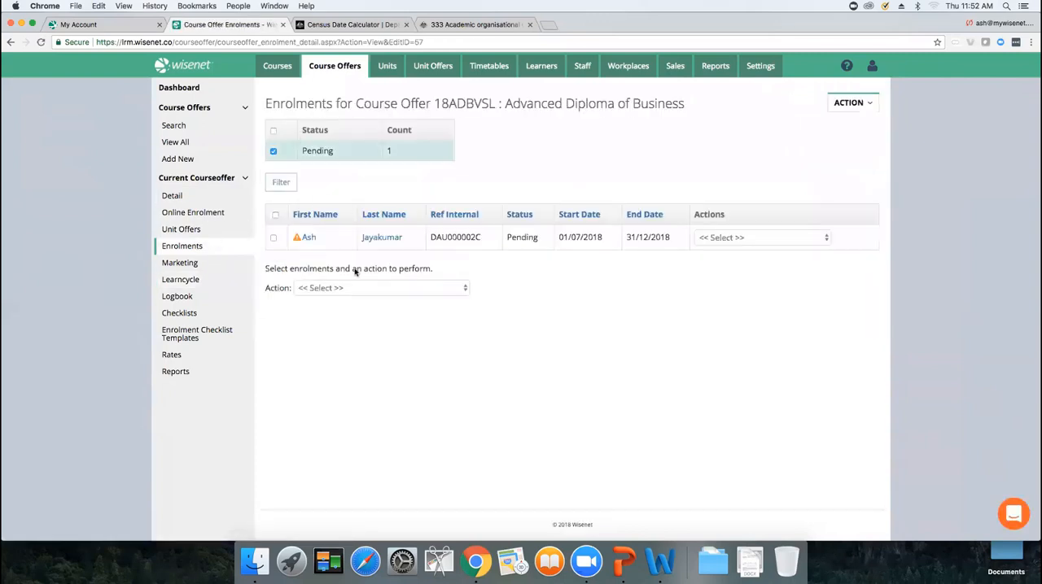
left_click(739, 237)
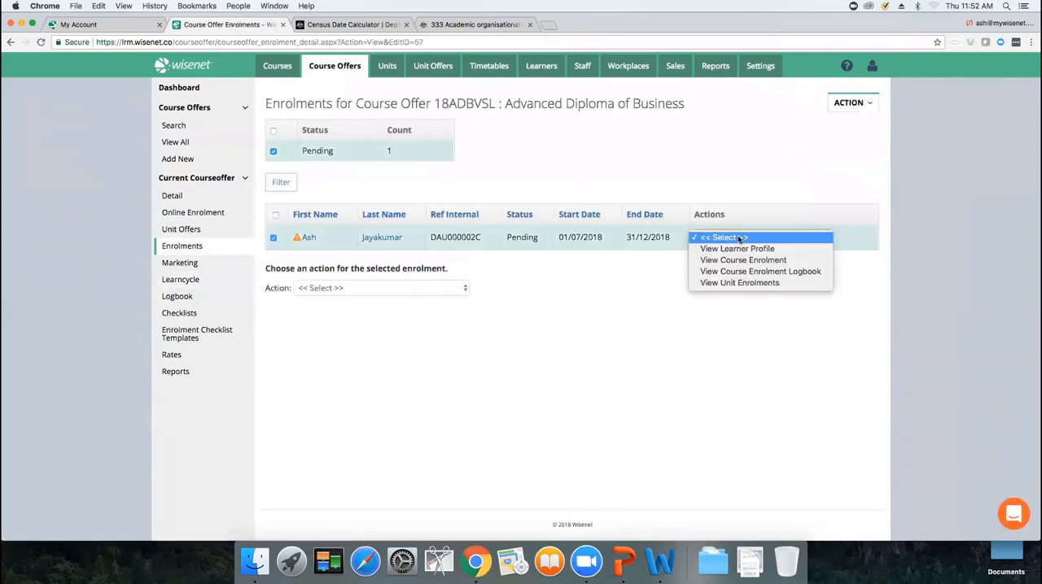
left_click(750, 260)
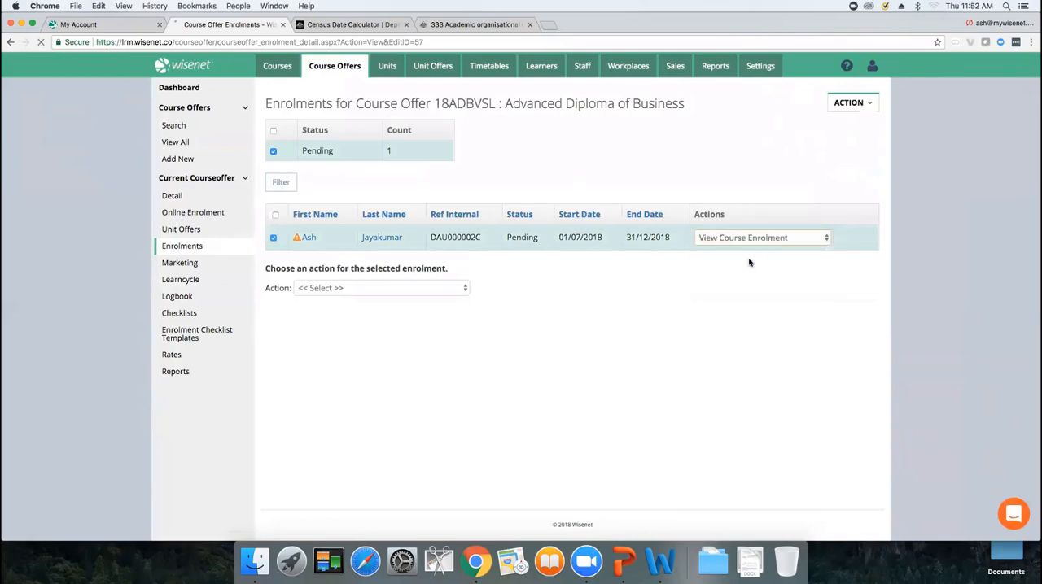
mouse_move(847, 105)
left_click(825, 122)
left_click_drag(1035, 128, 1031, 341)
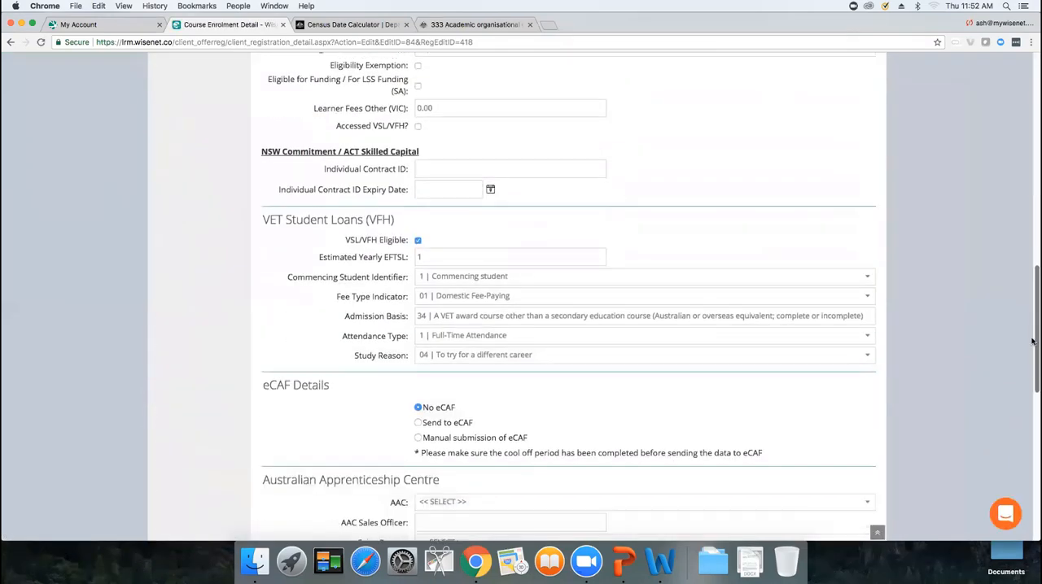
scroll(1032, 340, "down", 5)
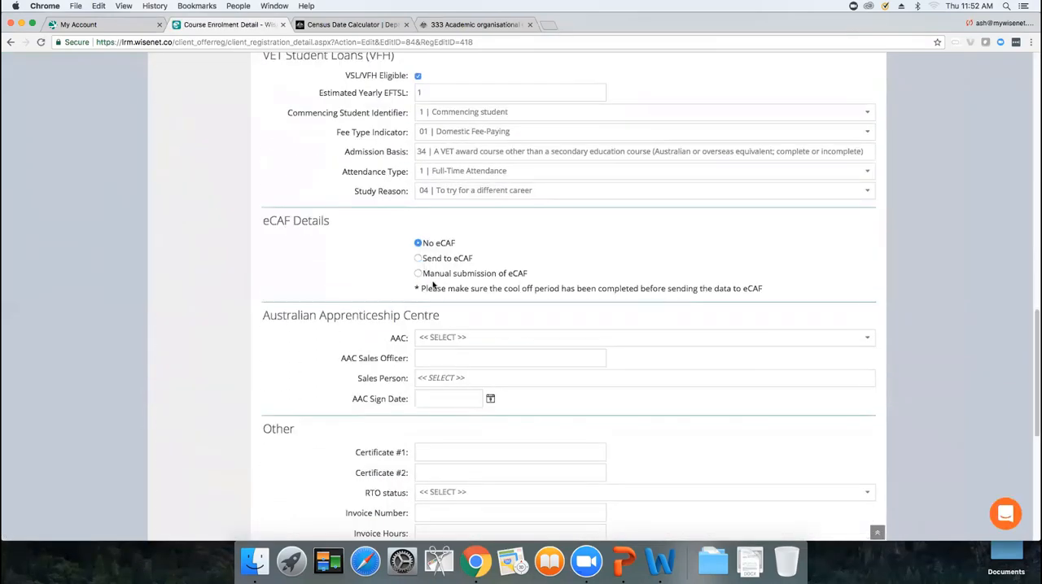
left_click_drag(429, 287, 591, 302)
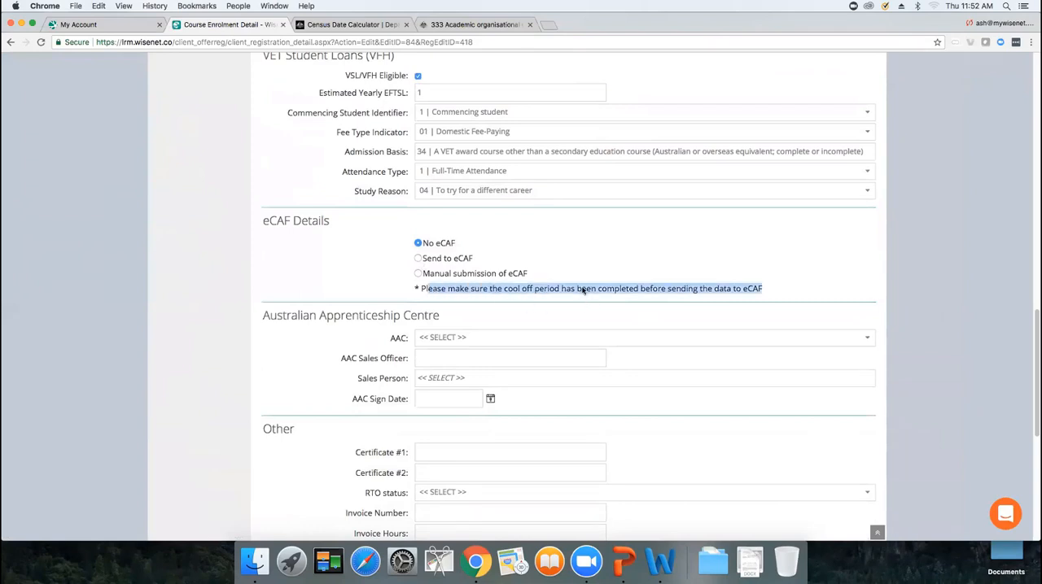
Compare the eCAF submission options, including the manual submission fields, and choose Send to eCAF for the enrolment
left_click(418, 258)
left_click(418, 273)
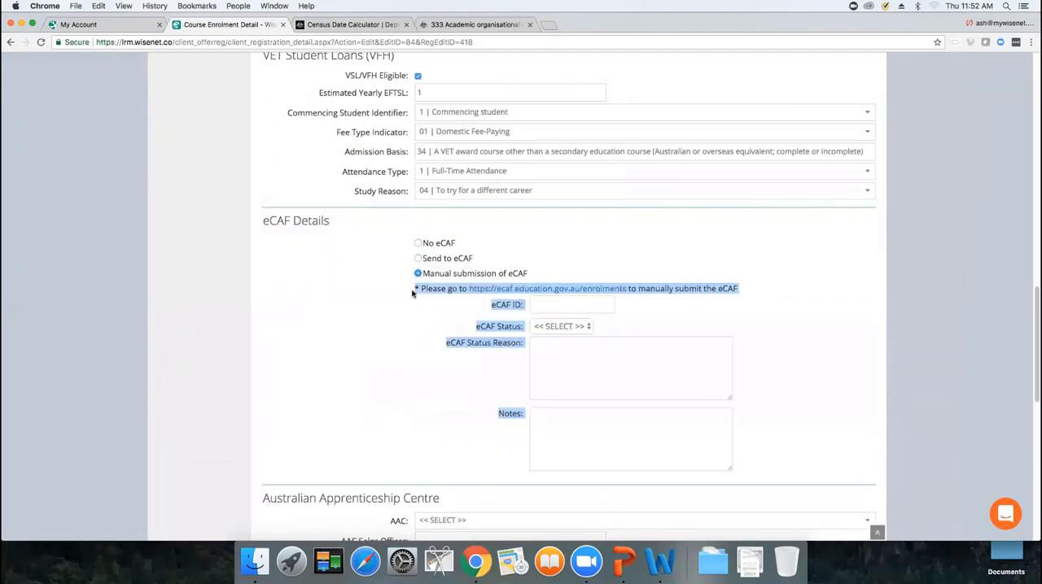
left_click(417, 350)
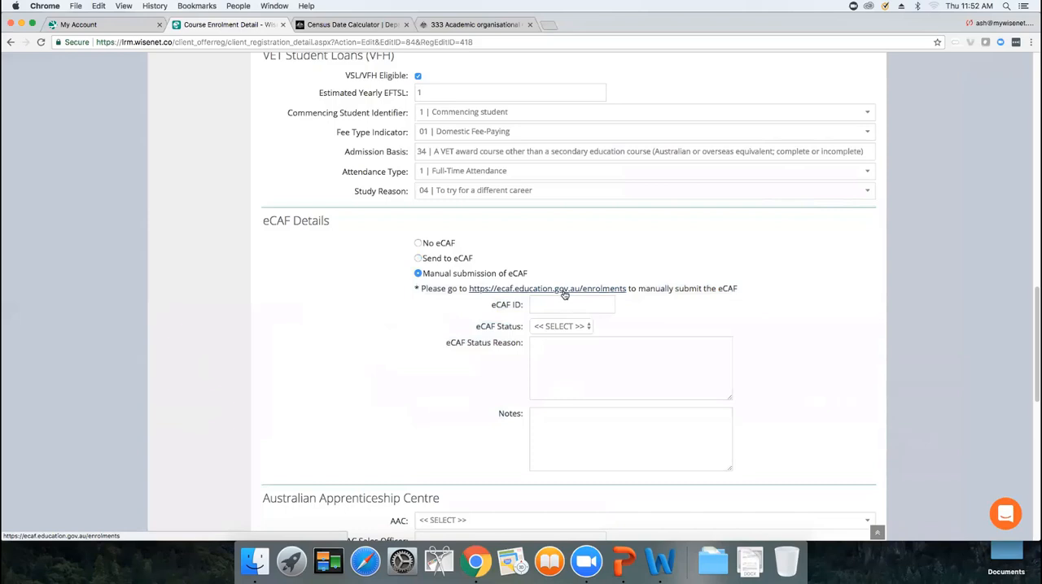
left_click(566, 327)
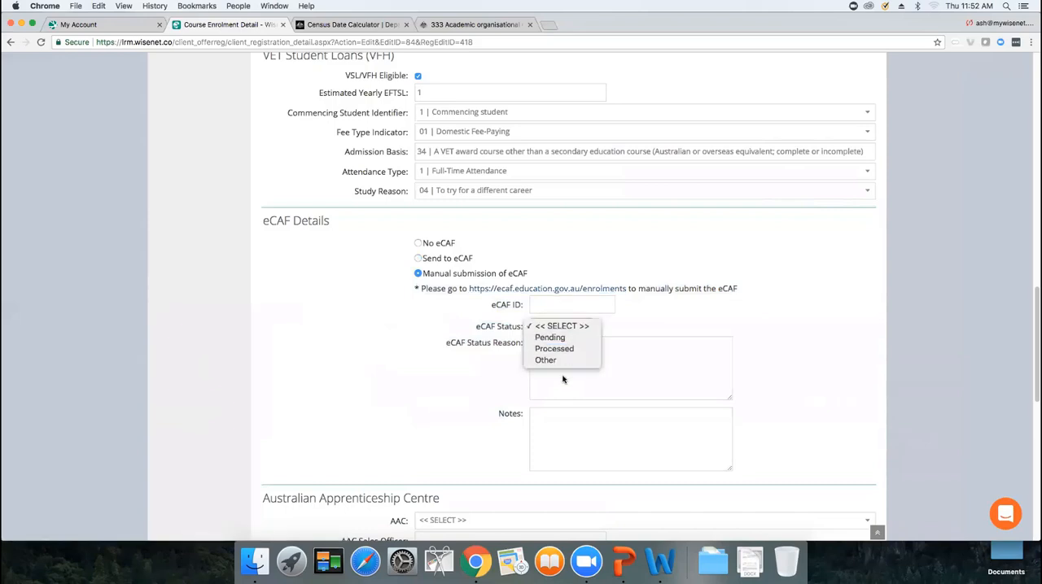
left_click(462, 391)
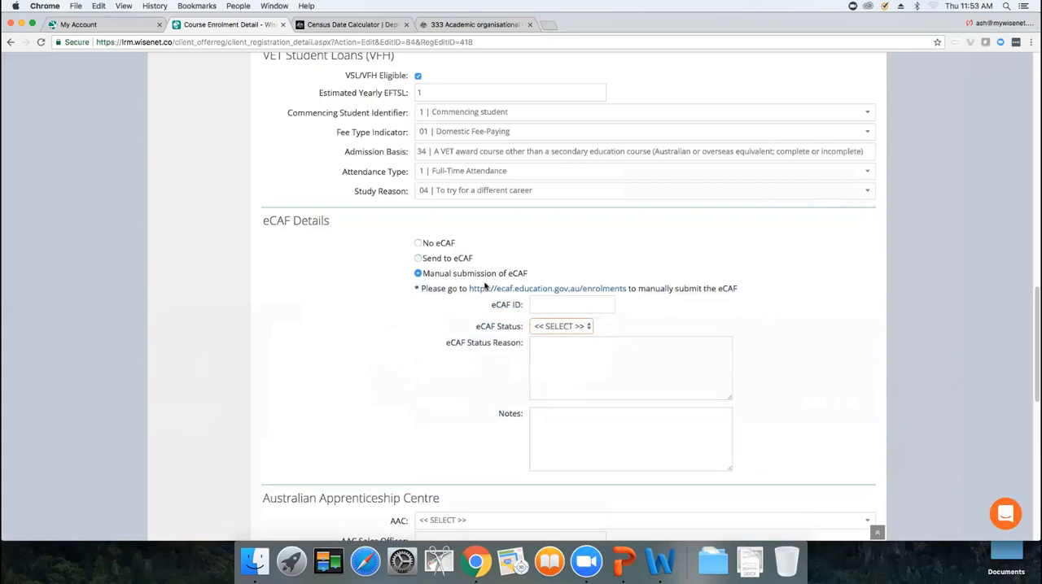
left_click(419, 259)
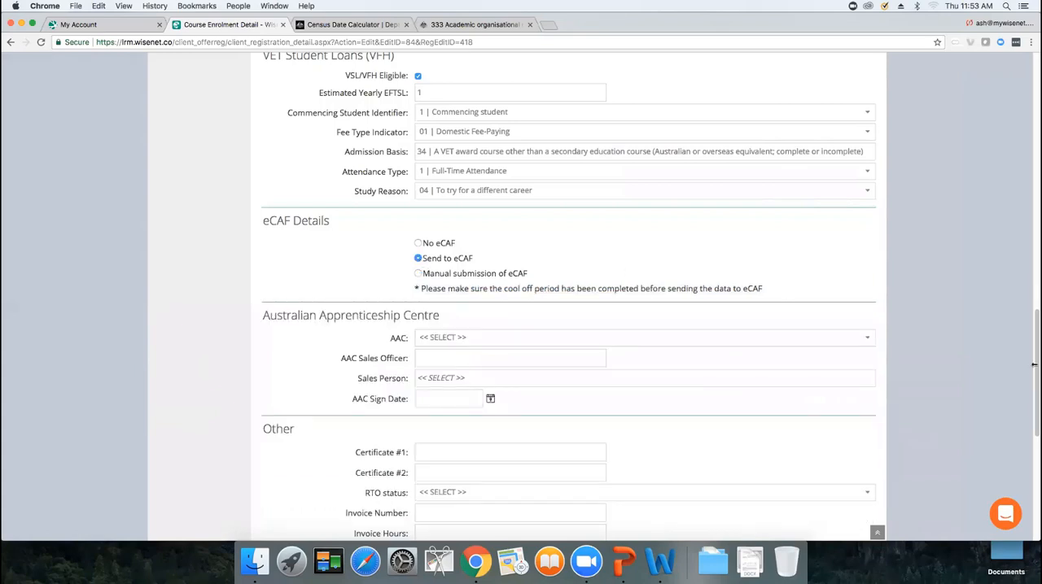
Open Unit of Study 1 for editing and set its enrolment status to 401 Deferred all/part of tuition fee through VET FEE-HELP / VET Student Loans - non State Government subsidised
left_click_drag(1035, 376, 1034, 152)
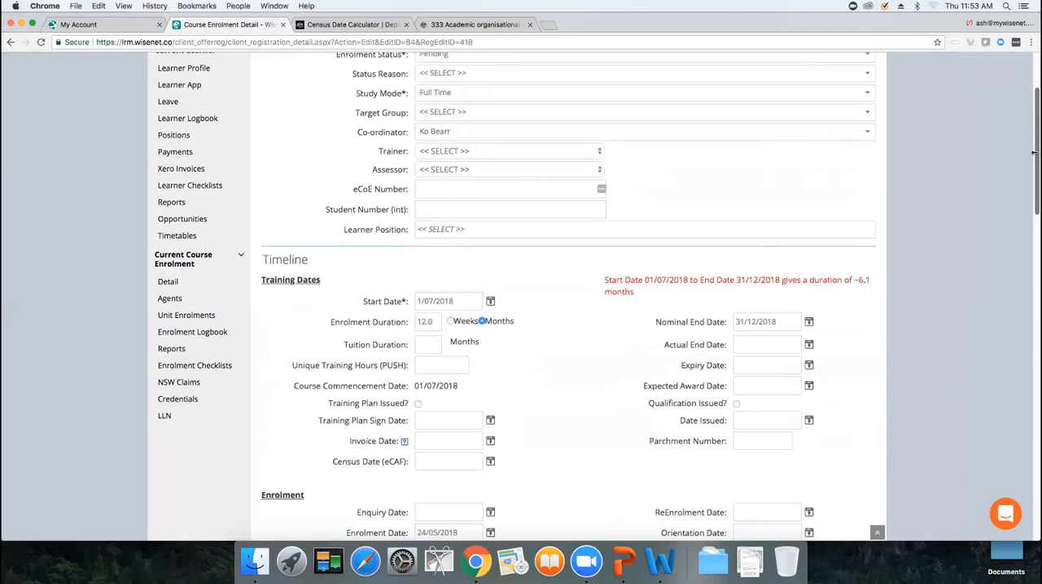
left_click(186, 317)
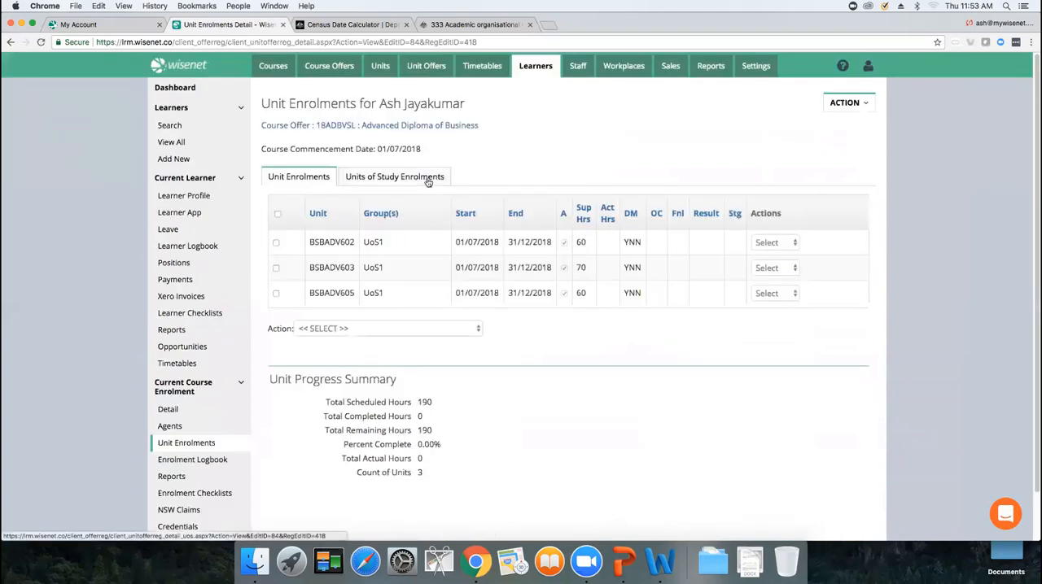
left_click(428, 179)
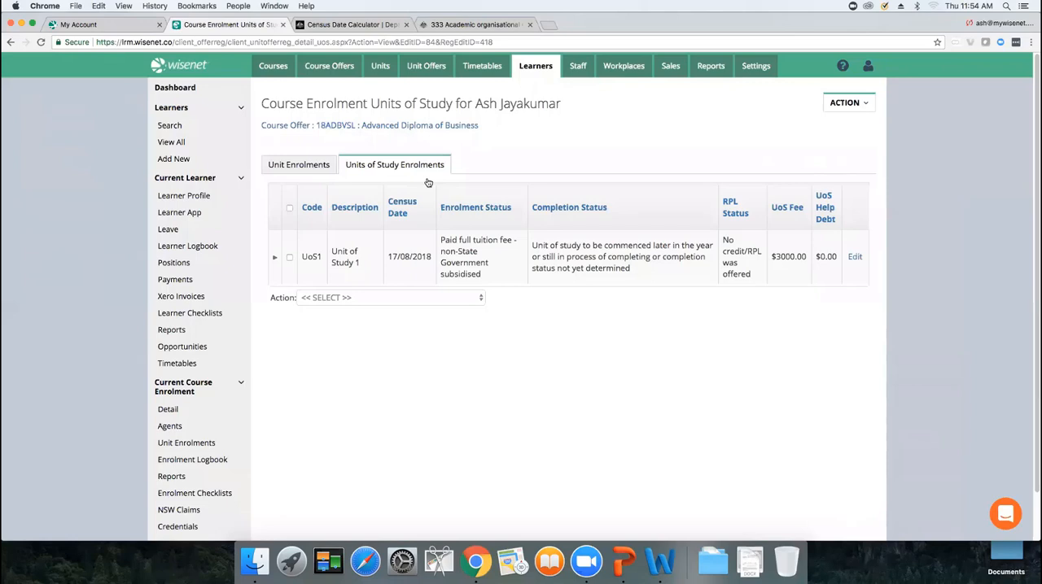
left_click(854, 258)
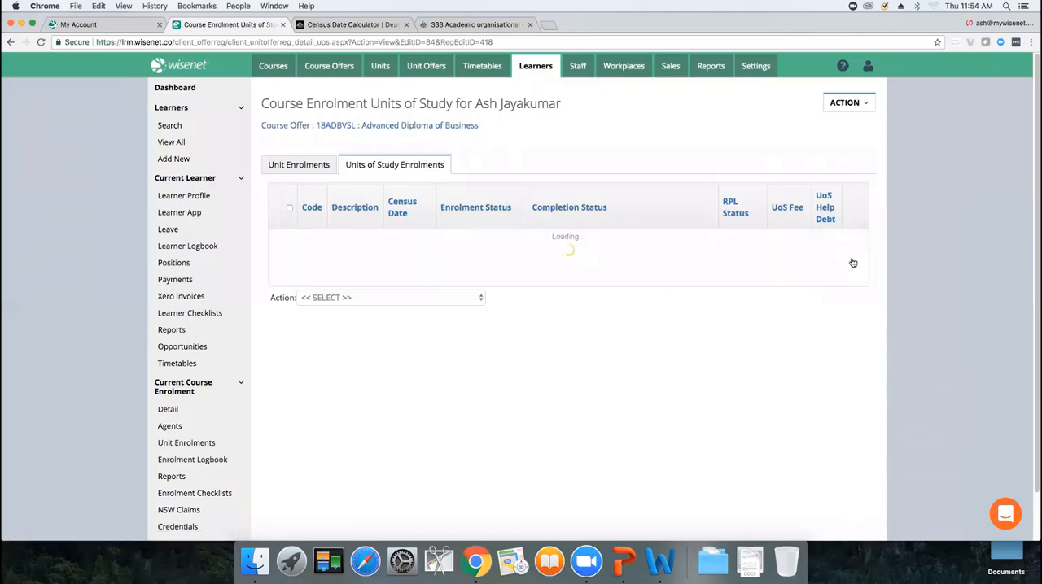
left_click(448, 323)
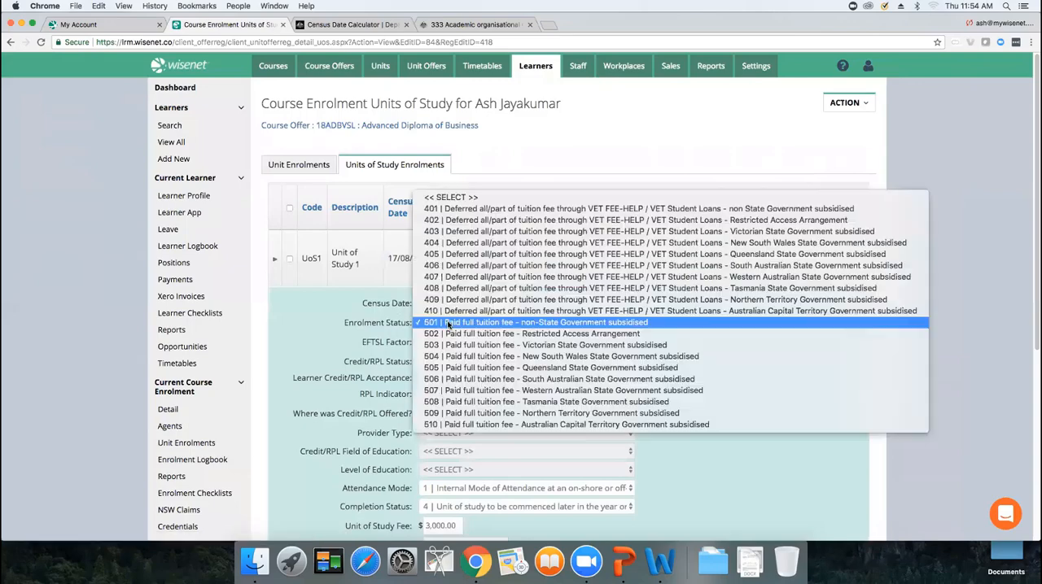
left_click(477, 209)
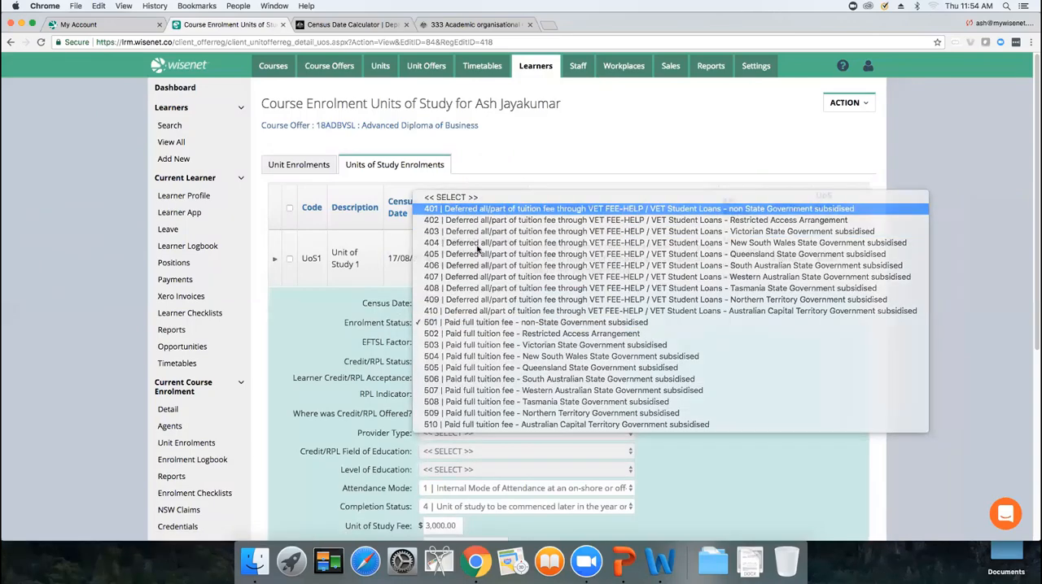
Clear the Student Upfront Payment amount for the unit of study
scroll(421, 394, "down", 3)
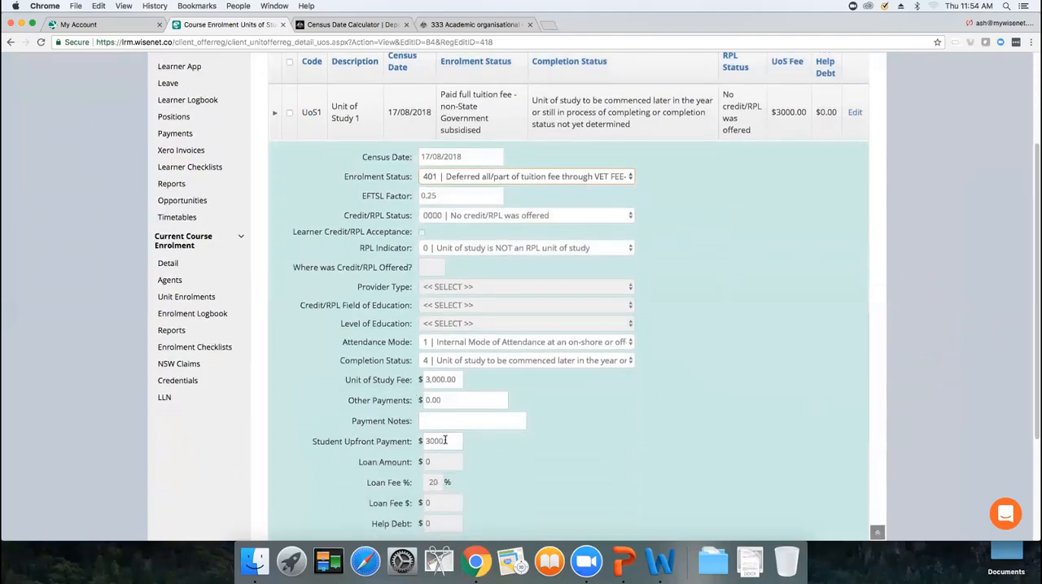
left_click_drag(444, 441, 385, 442)
key("BackSpace")
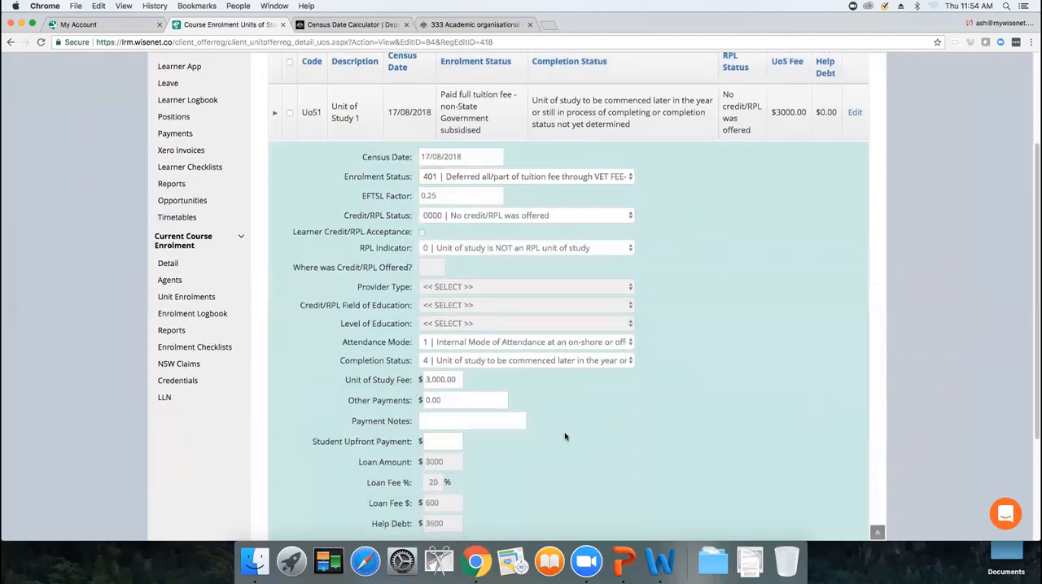
Enter 1000 as Other Payments with the payment note Discount - 1unit CT
left_click_drag(1034, 198, 1034, 172)
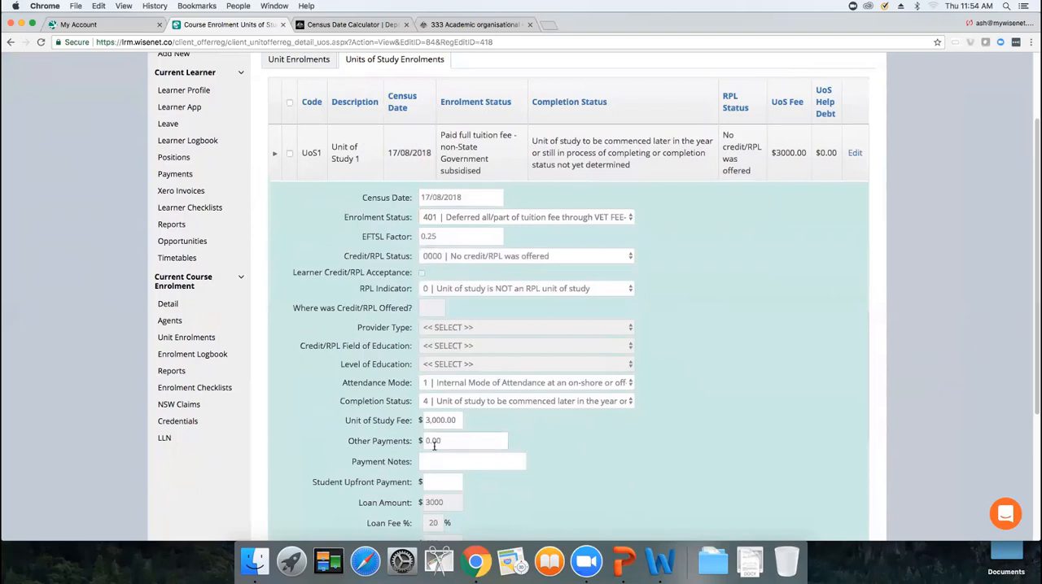
left_click_drag(461, 446, 401, 440)
type("1000")
left_click(439, 460)
type("Discount - 1 unit ")
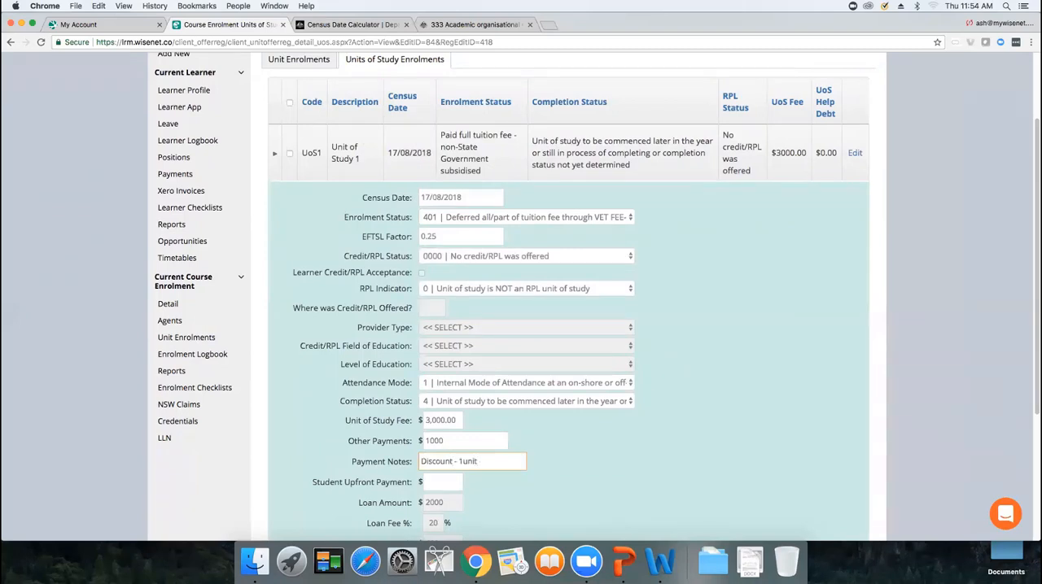
type("CT")
Set Credit/RPL Status to 0200 Credit/RPL was offered for prior VET study only and tick Learner Credit/RPL Acceptance
scroll(1032, 254, "down", 3)
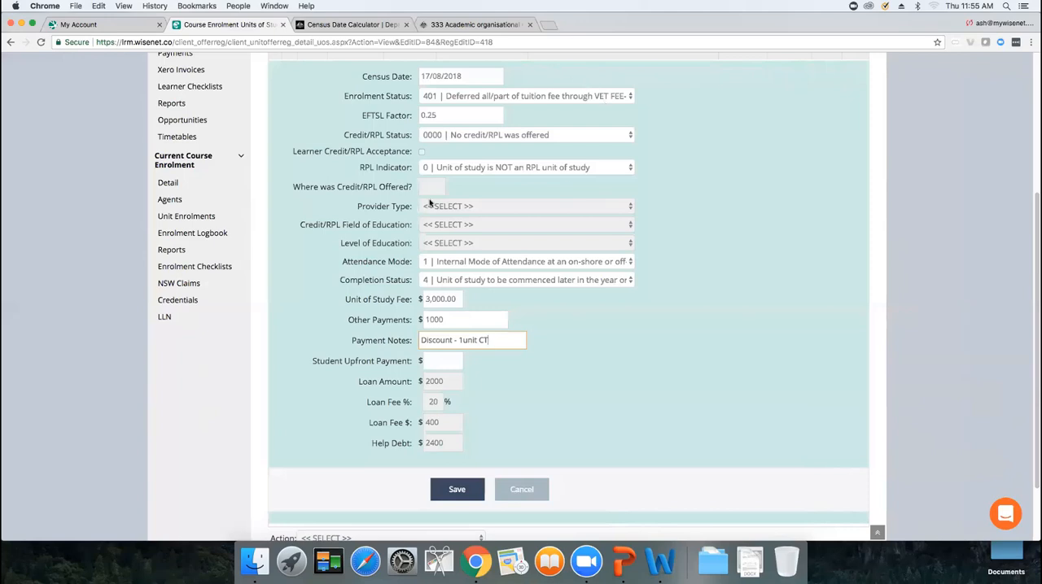
left_click(454, 136)
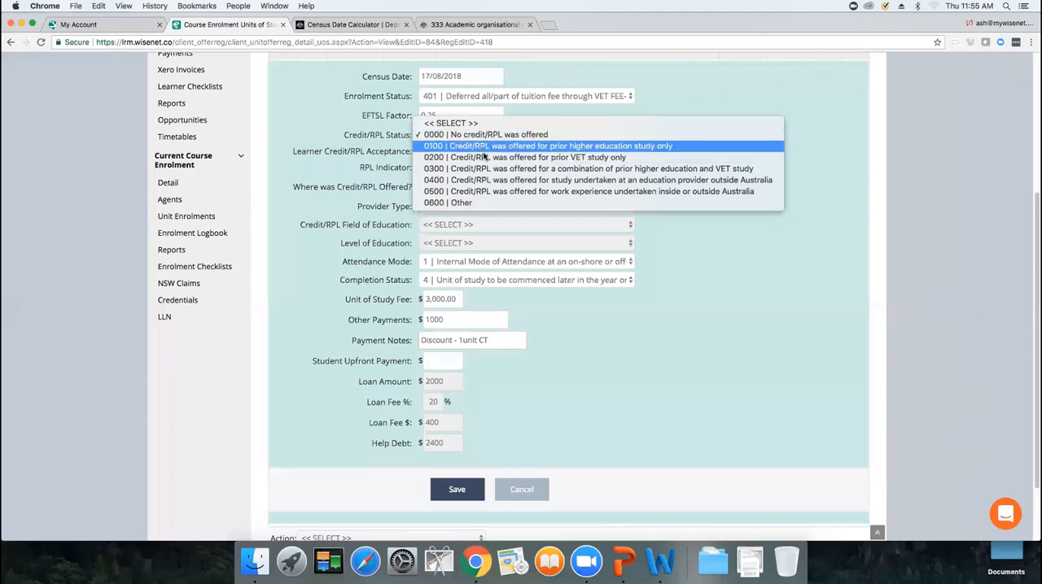
left_click(485, 158)
left_click(421, 151)
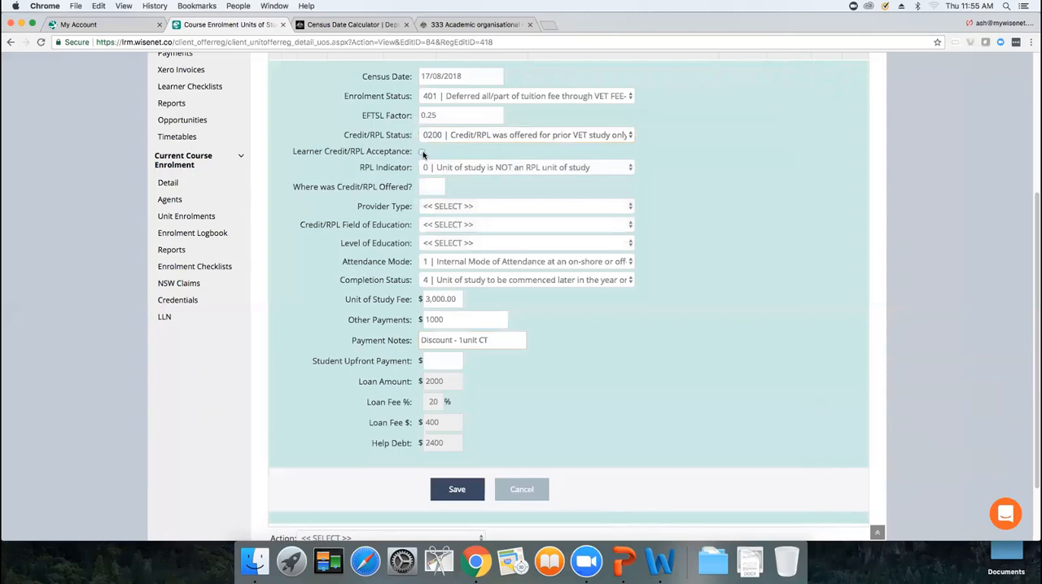
Set the RPL Indicator to 1 Unit of study consists wholly of RPL and Completion Status to 5 Recognition of prior learning (VET only)
left_click(498, 170)
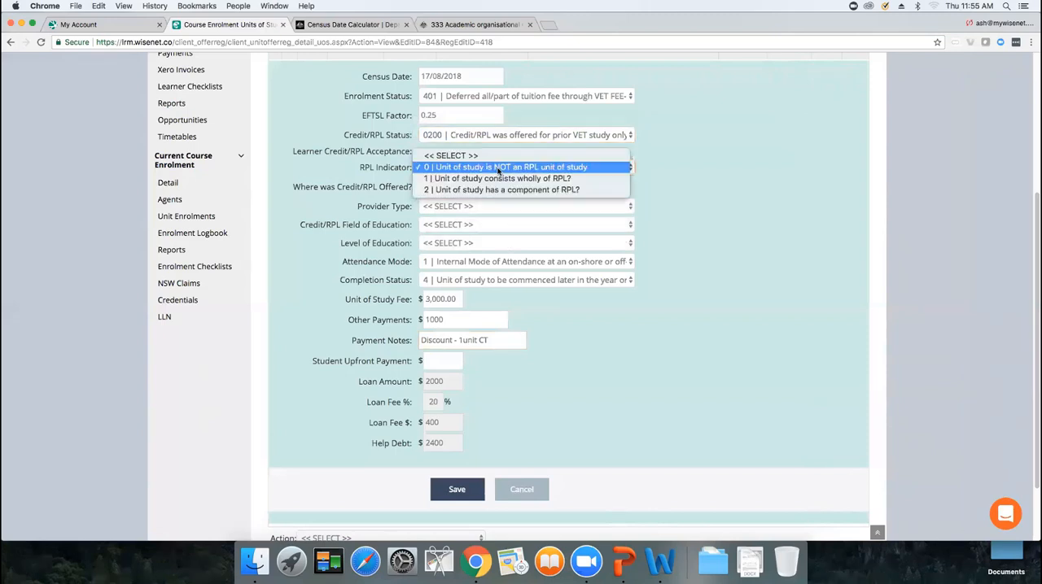
left_click(505, 179)
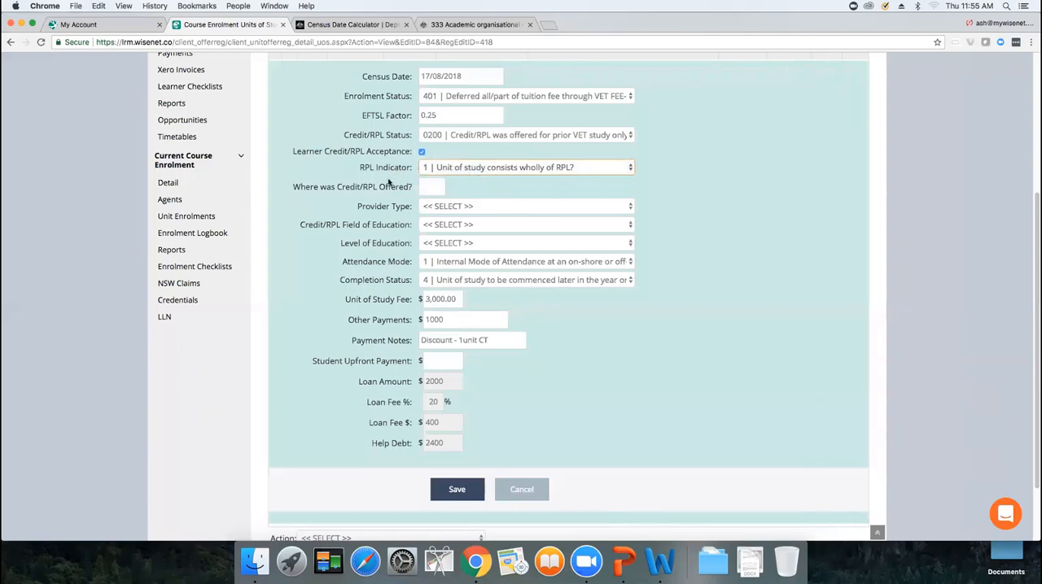
left_click(459, 281)
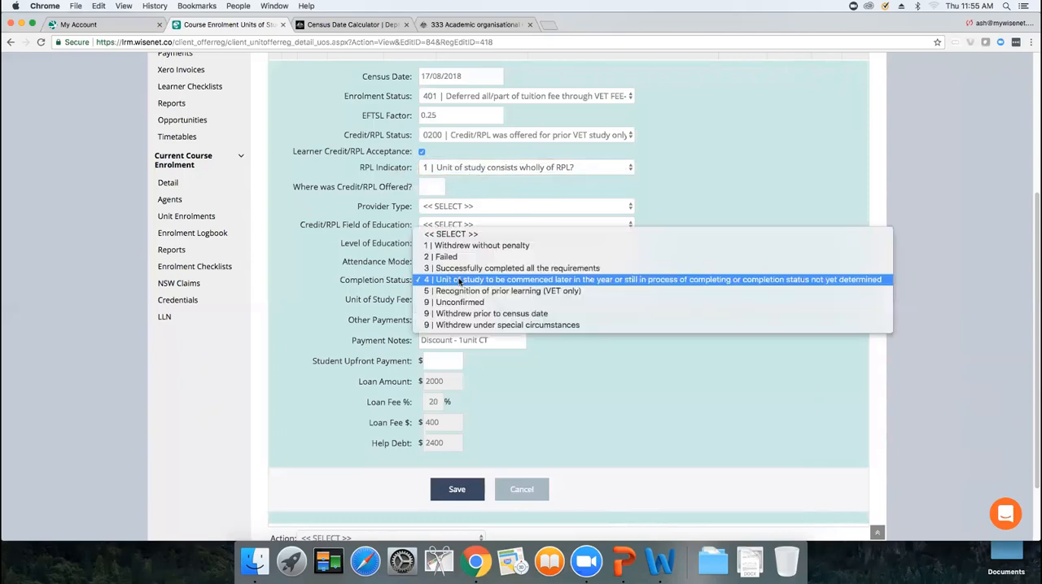
left_click(252, 558)
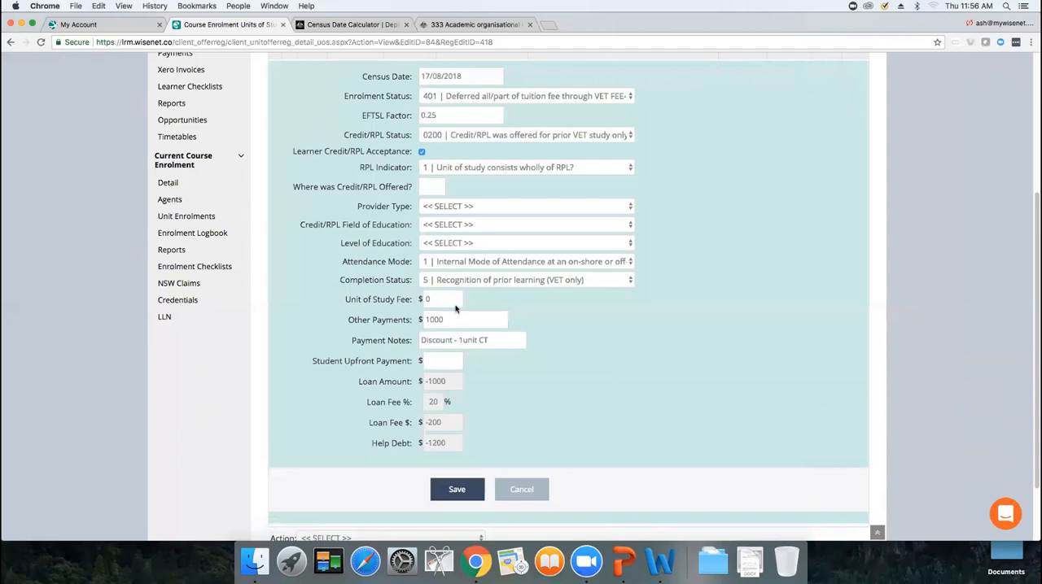
Clear the Other Payments amount and the Payment Notes
double_click(435, 320)
key("BackSpace")
triple_click(470, 337)
key("BackSpace")
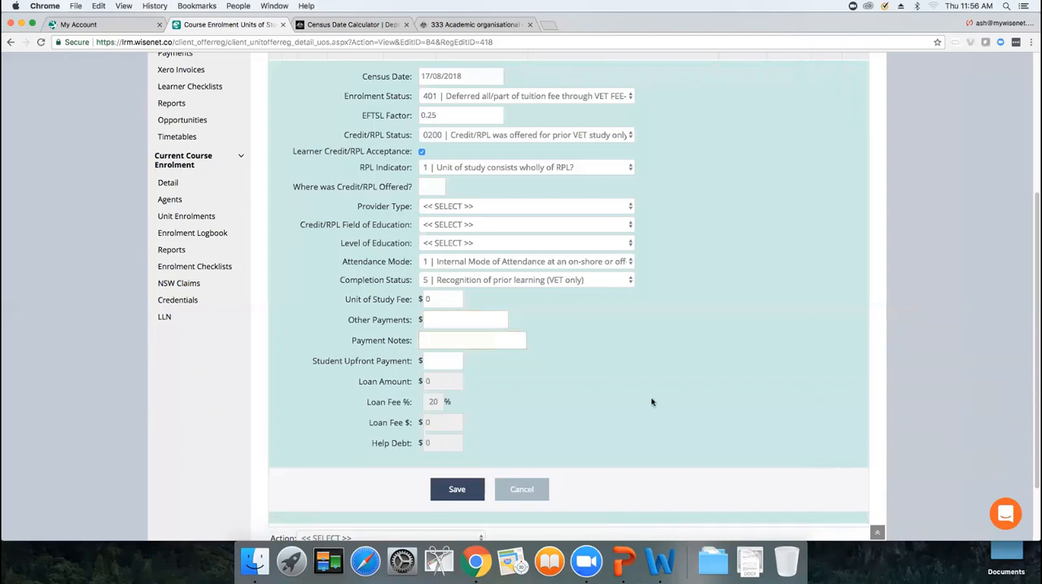